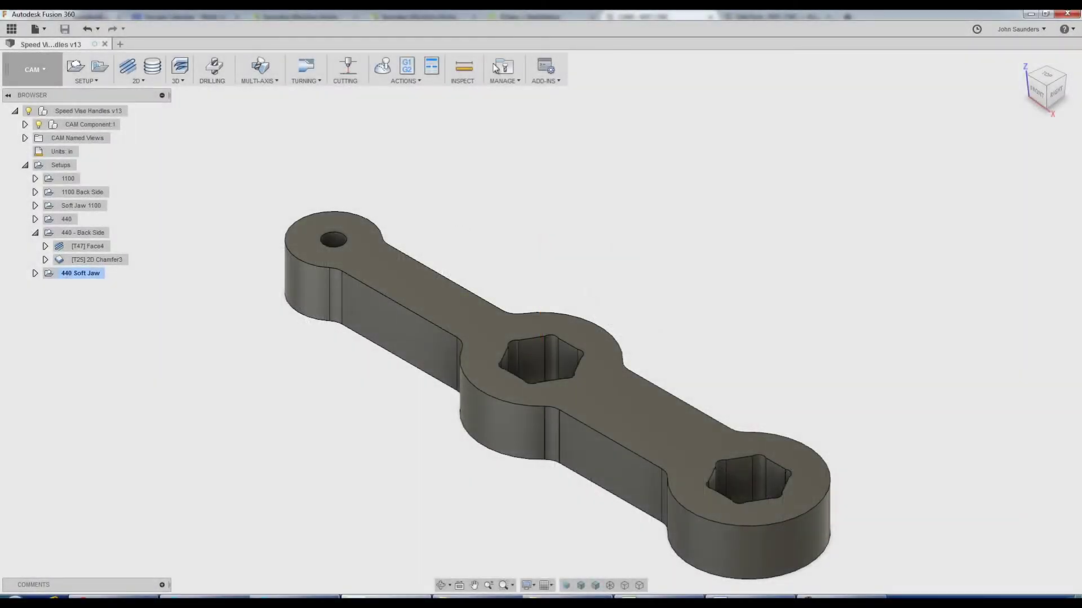
Browse the document and cloud tool libraries, then close the Tool Library.
{"action": "left_click", "coordinate": [494, 68]}
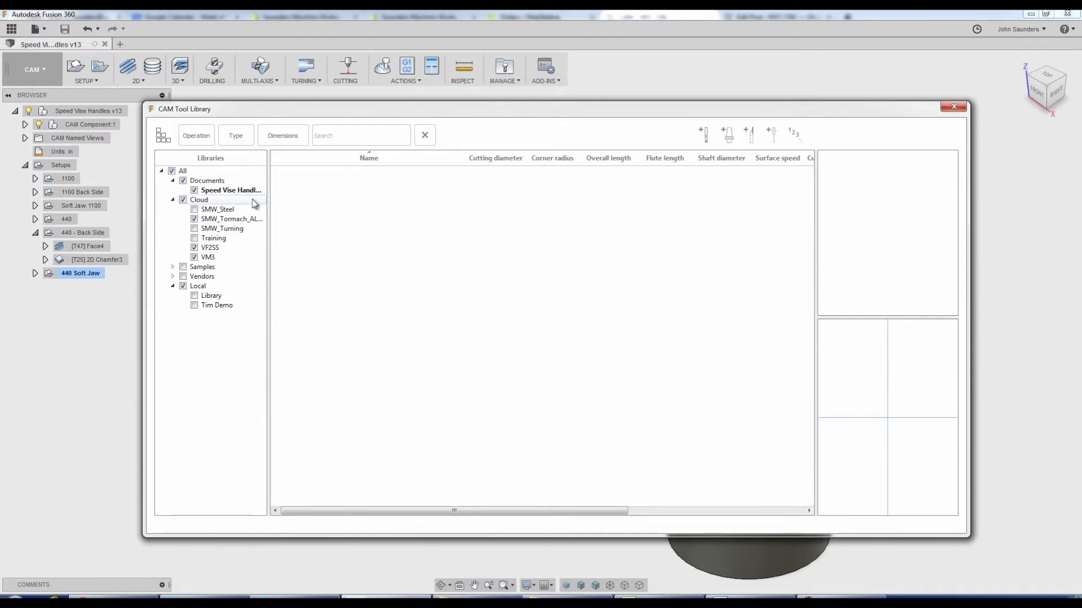
{"action": "left_click", "coordinate": [228, 190]}
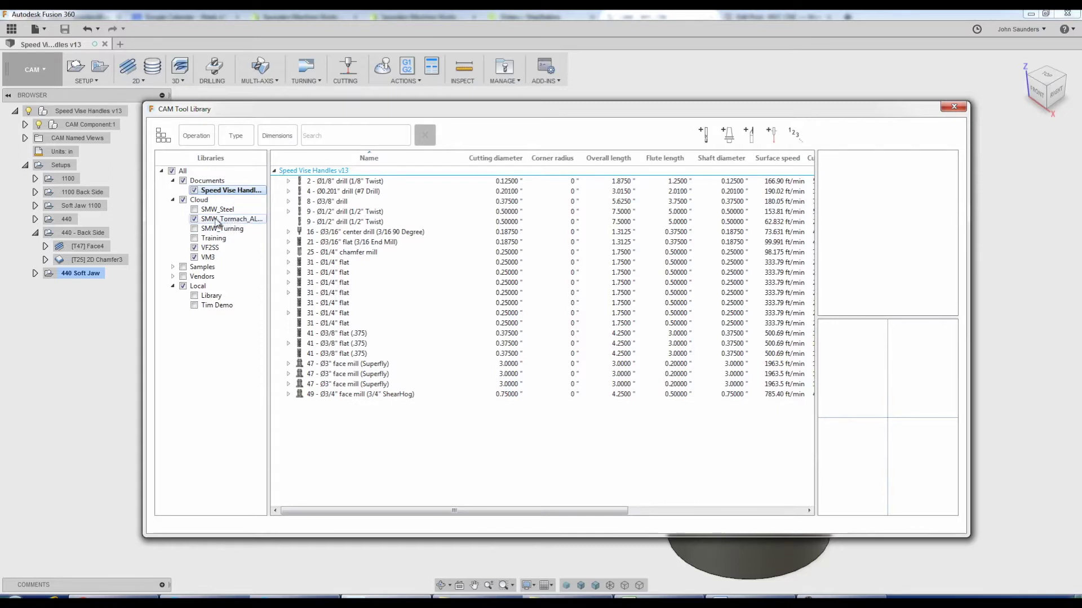
{"action": "left_click", "coordinate": [200, 201]}
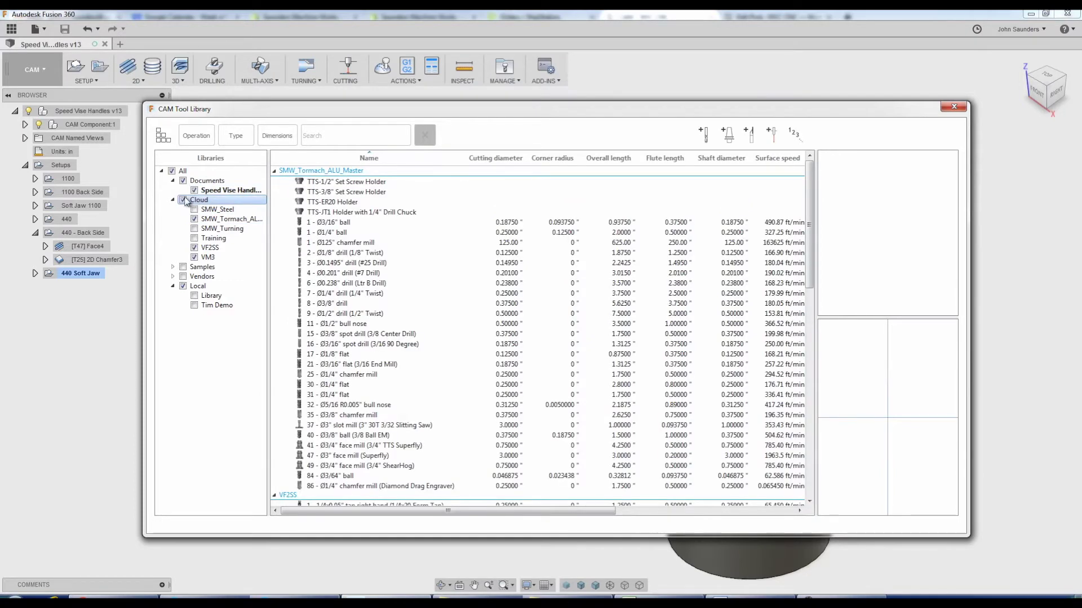
{"action": "left_click", "coordinate": [952, 108]}
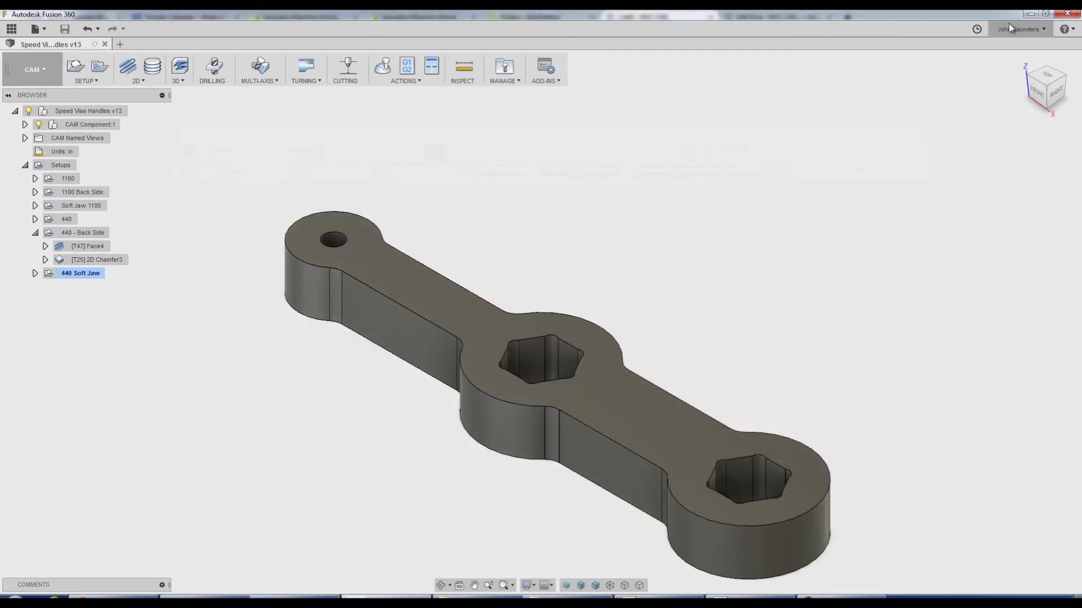
Review the cloud tool libraries setting in CAM preferences, discarding the change.
{"action": "left_click", "coordinate": [1033, 32]}
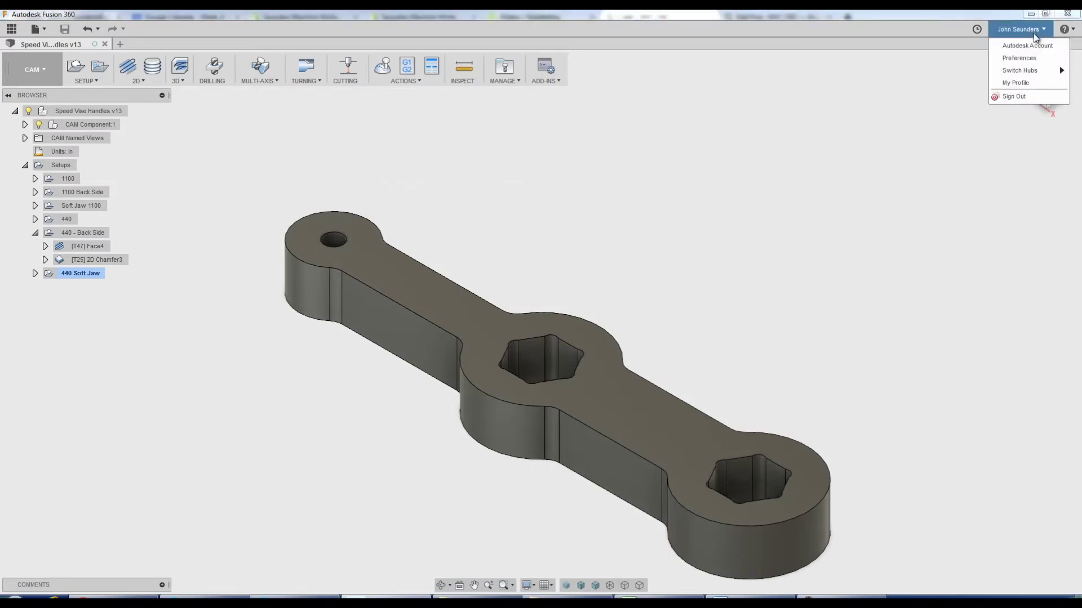
{"action": "left_click", "coordinate": [1032, 57]}
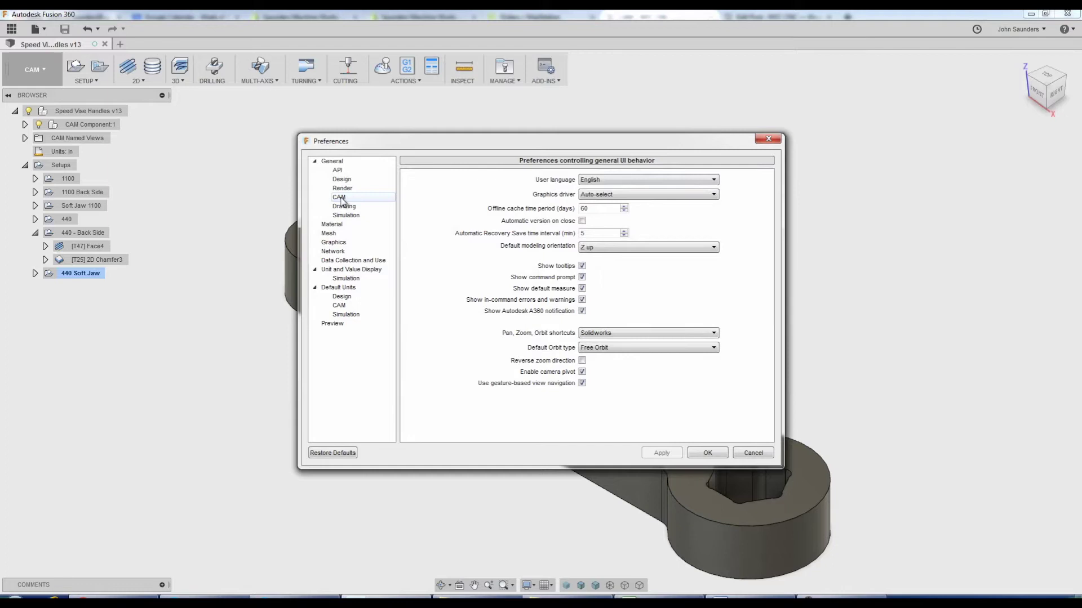
{"action": "left_click", "coordinate": [340, 197]}
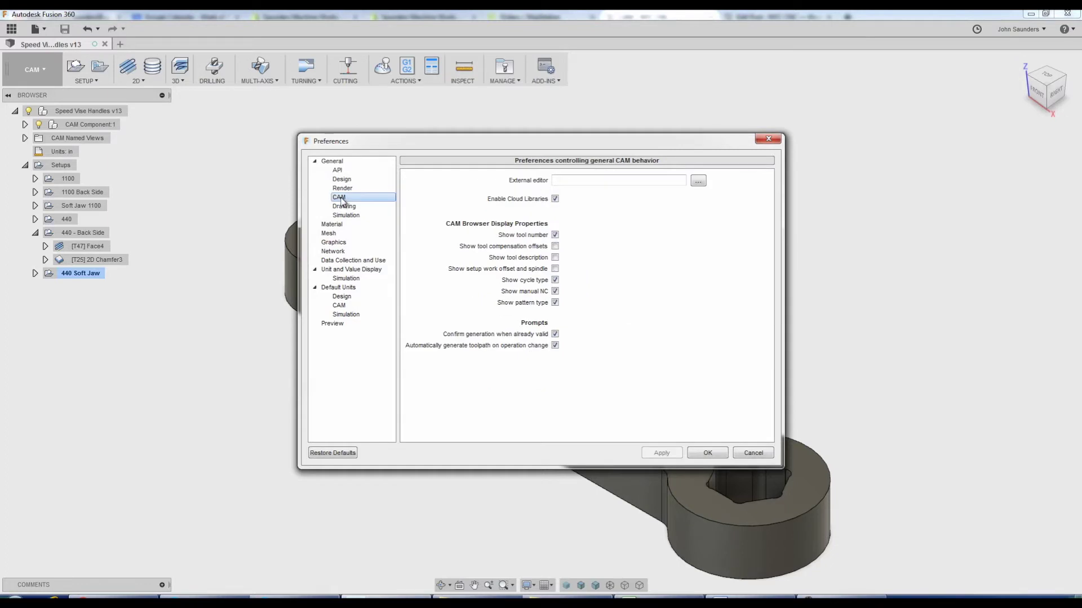
{"action": "left_click", "coordinate": [554, 198]}
{"action": "left_click", "coordinate": [746, 456]}
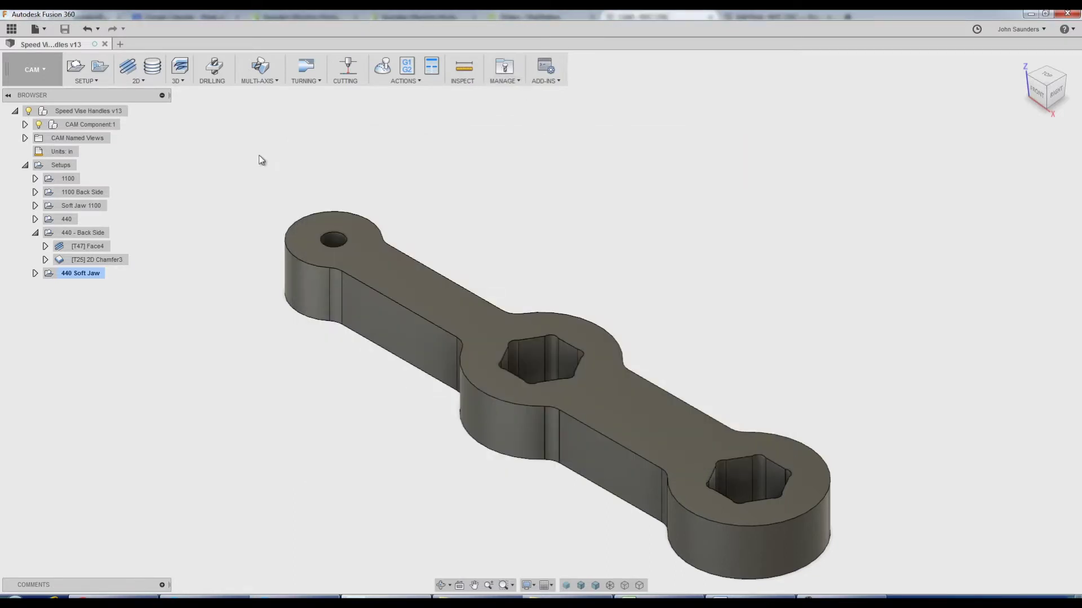
Reopen the Tool Library in the CAM workspace and inspect SMW_Tormach_ALU_Master tool 7, the 1/4" twist drill.
{"action": "left_click", "coordinate": [32, 74]}
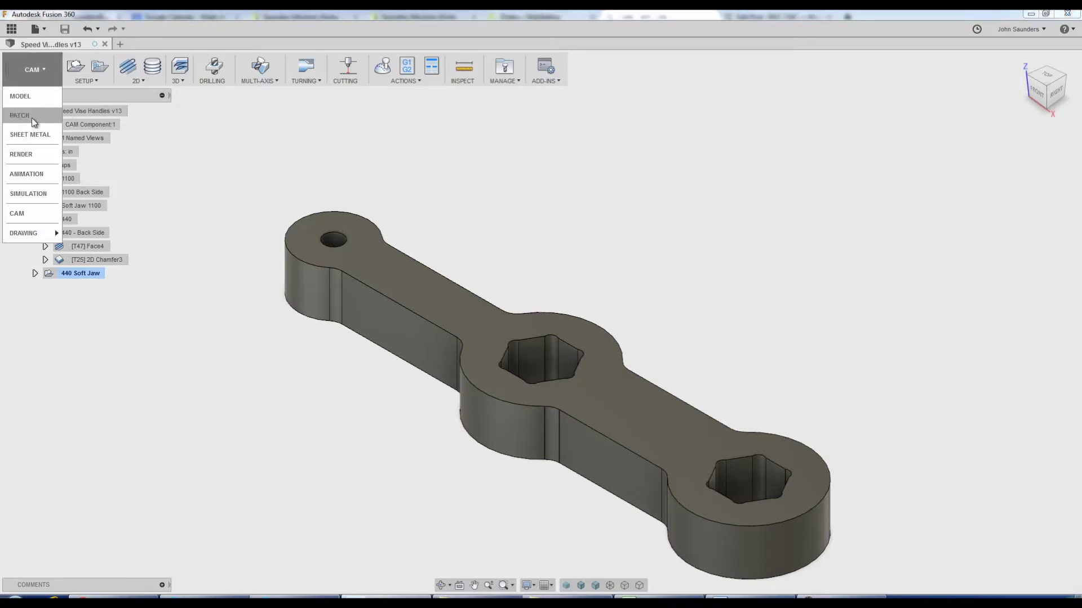
{"action": "left_click", "coordinate": [30, 214]}
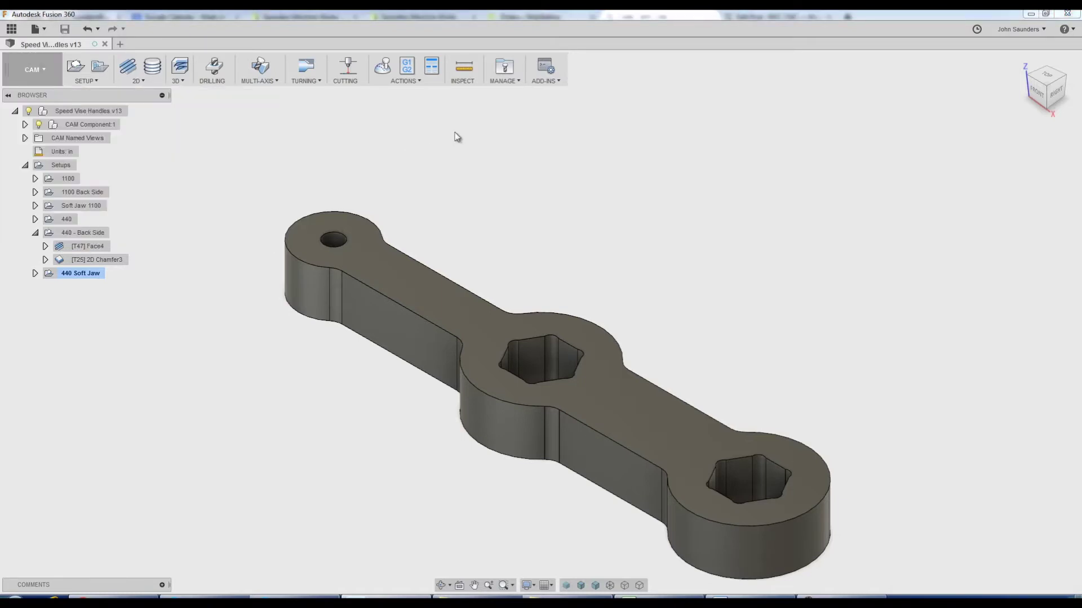
{"action": "left_click", "coordinate": [505, 72]}
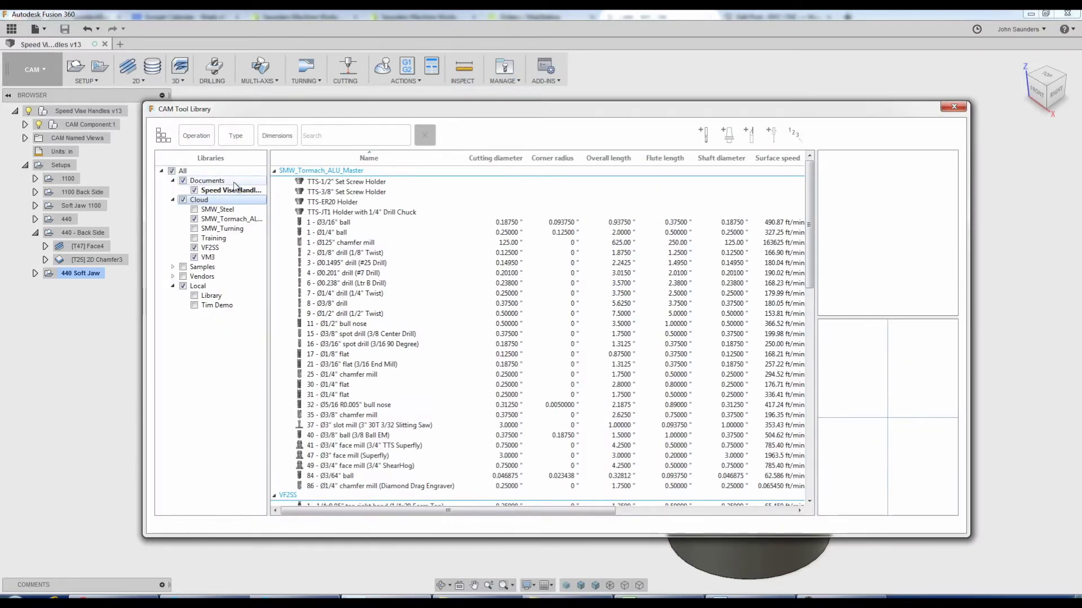
{"action": "left_click", "coordinate": [230, 219]}
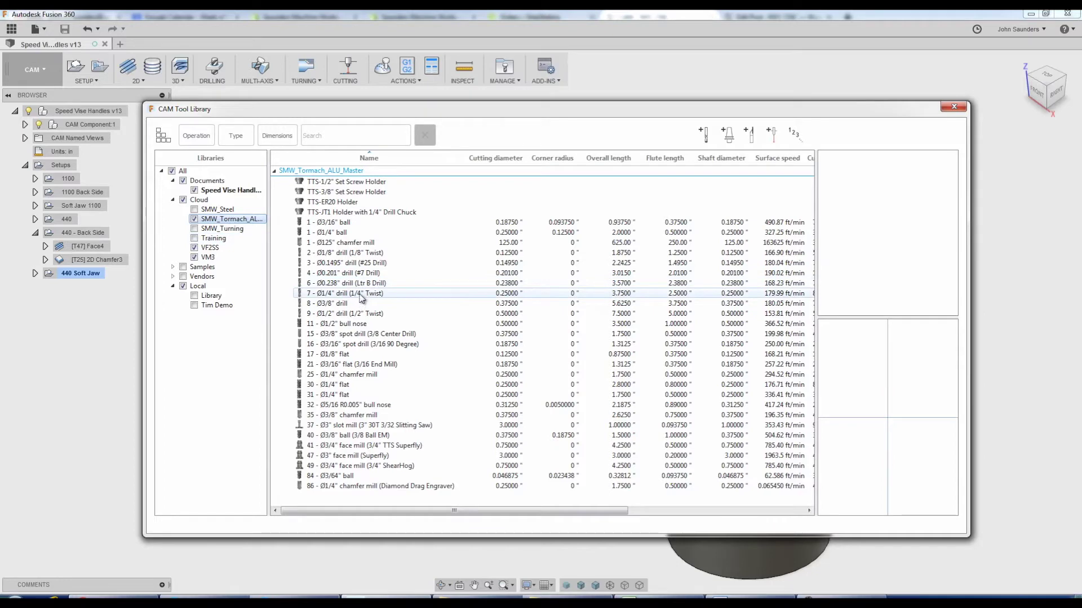
{"action": "left_click", "coordinate": [362, 297]}
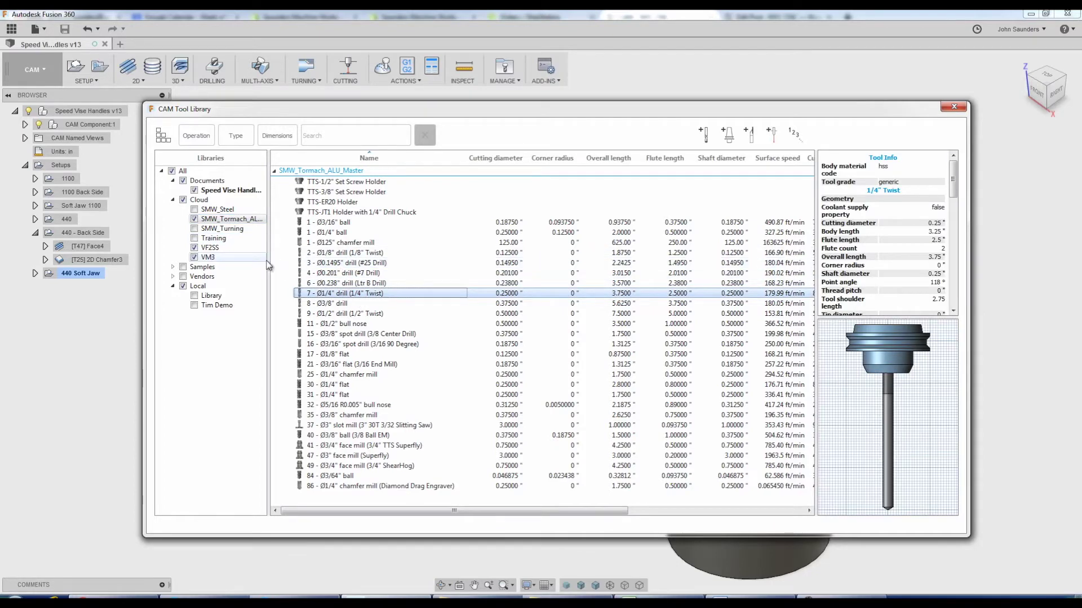
{"action": "left_click", "coordinate": [231, 257]}
Widen the library list to show full names, then list all cloud library tools.
{"action": "left_click", "coordinate": [232, 218]}
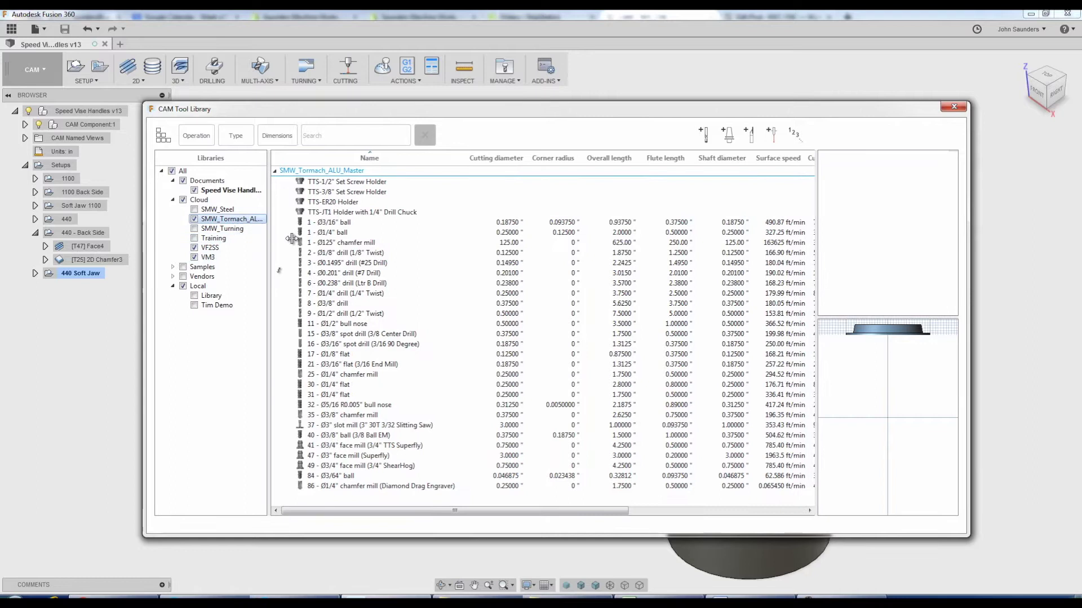
{"action": "left_click_drag", "start_coordinate": [291, 239], "coordinate": [304, 237]}
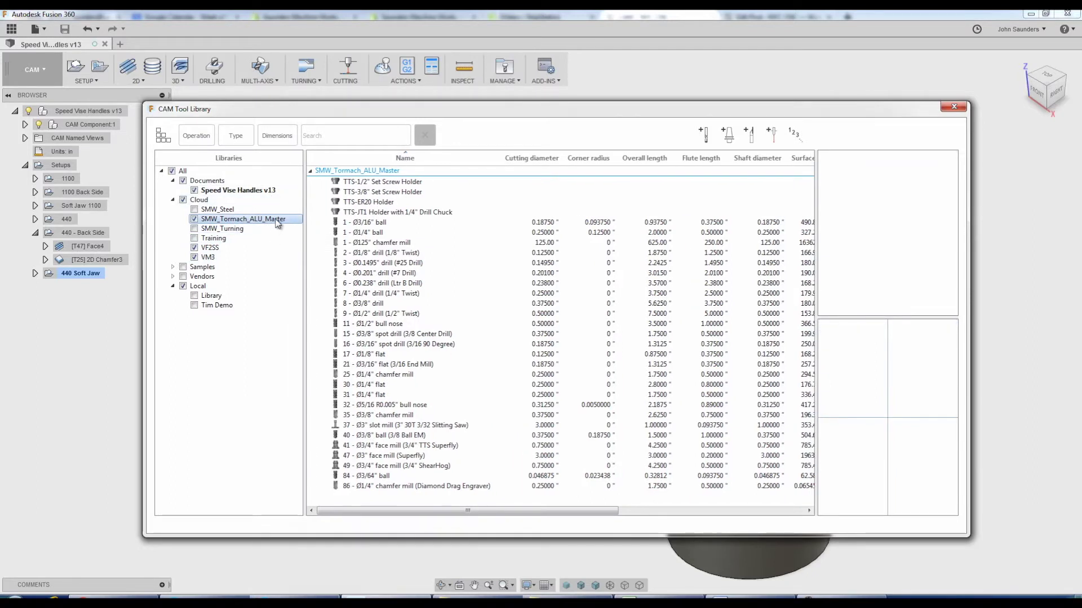
{"action": "left_click", "coordinate": [379, 294]}
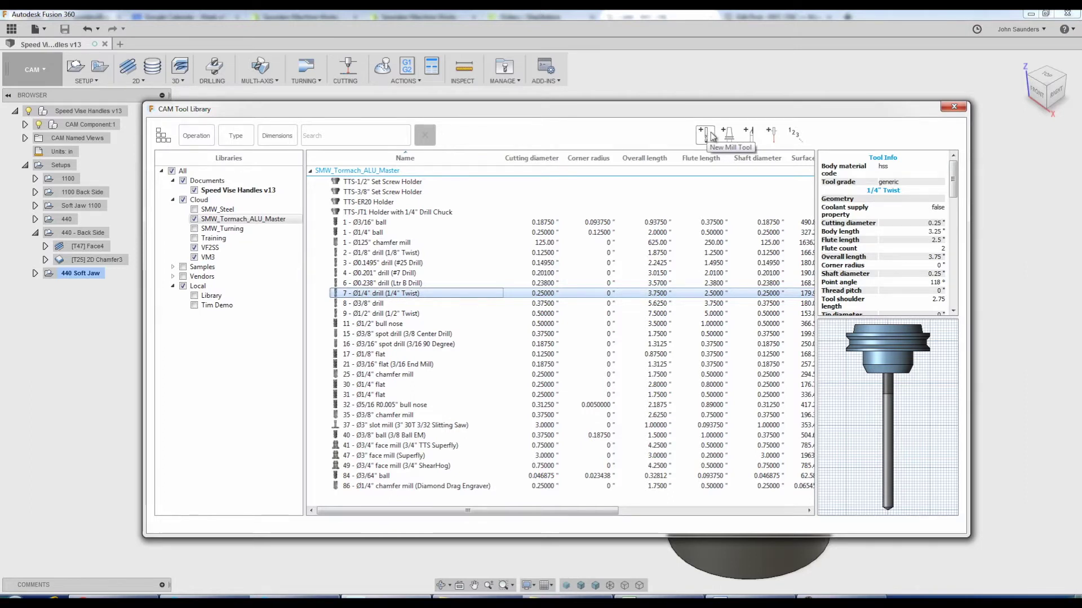
{"action": "left_click", "coordinate": [198, 200]}
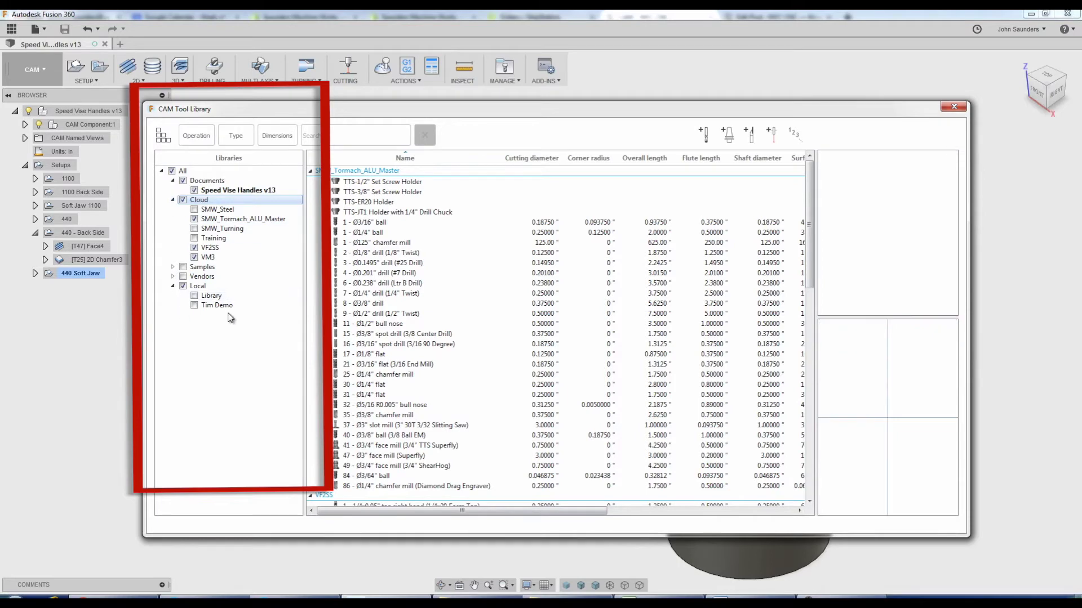
Compare the document, cloud, SMW_Steel and VM3 libraries, ending on SMW_Tormach_ALU_Master's tools.
{"action": "left_click", "coordinate": [212, 181]}
{"action": "left_click", "coordinate": [202, 201]}
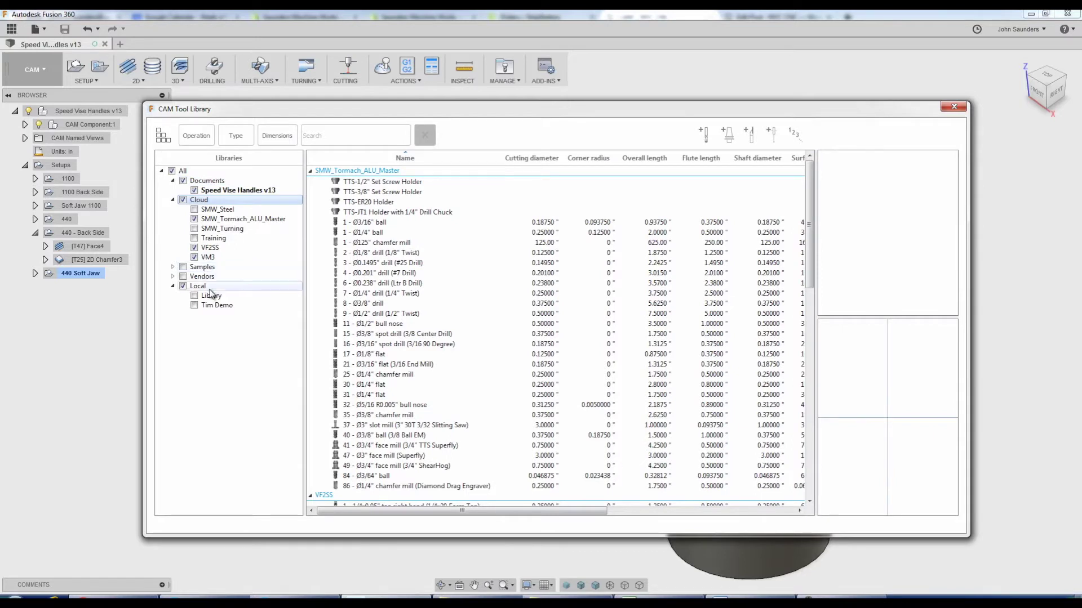
{"action": "left_click", "coordinate": [208, 182]}
{"action": "left_click", "coordinate": [201, 201]}
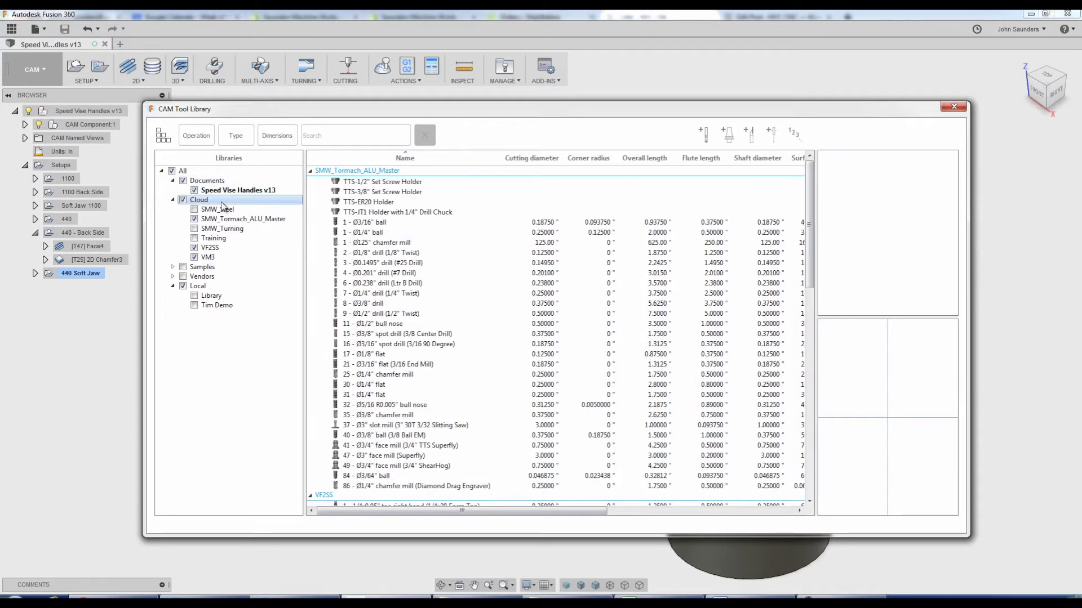
{"action": "left_click", "coordinate": [241, 219]}
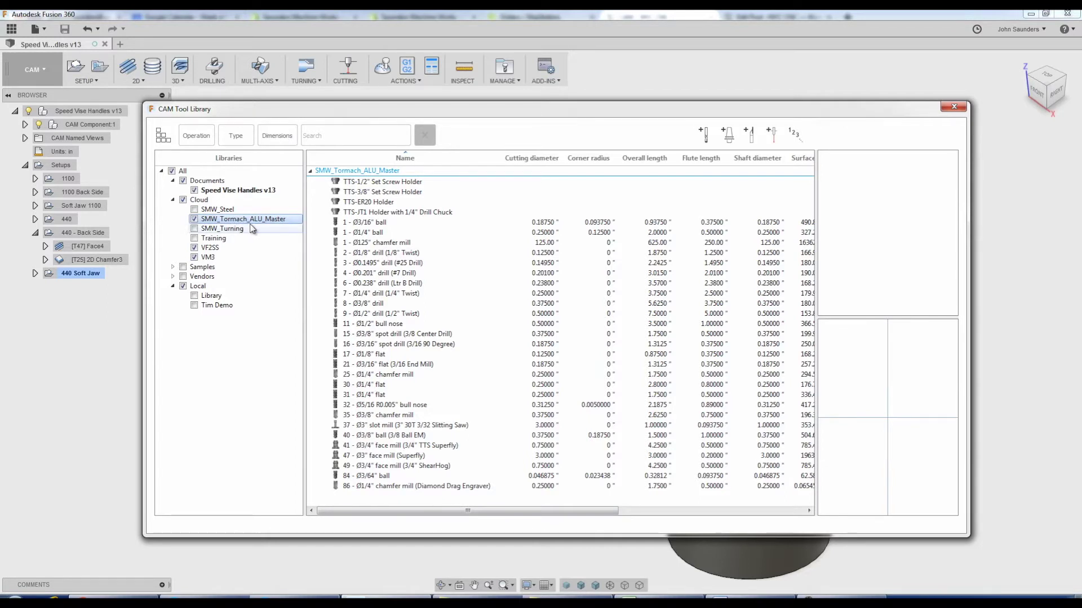
{"action": "left_click", "coordinate": [220, 210]}
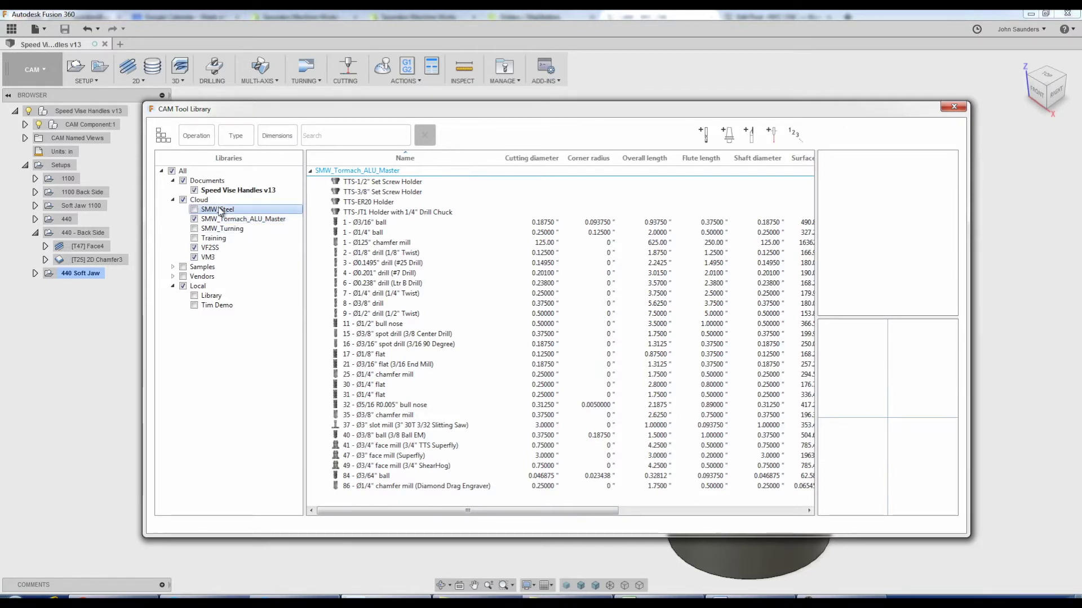
{"action": "left_click", "coordinate": [213, 258]}
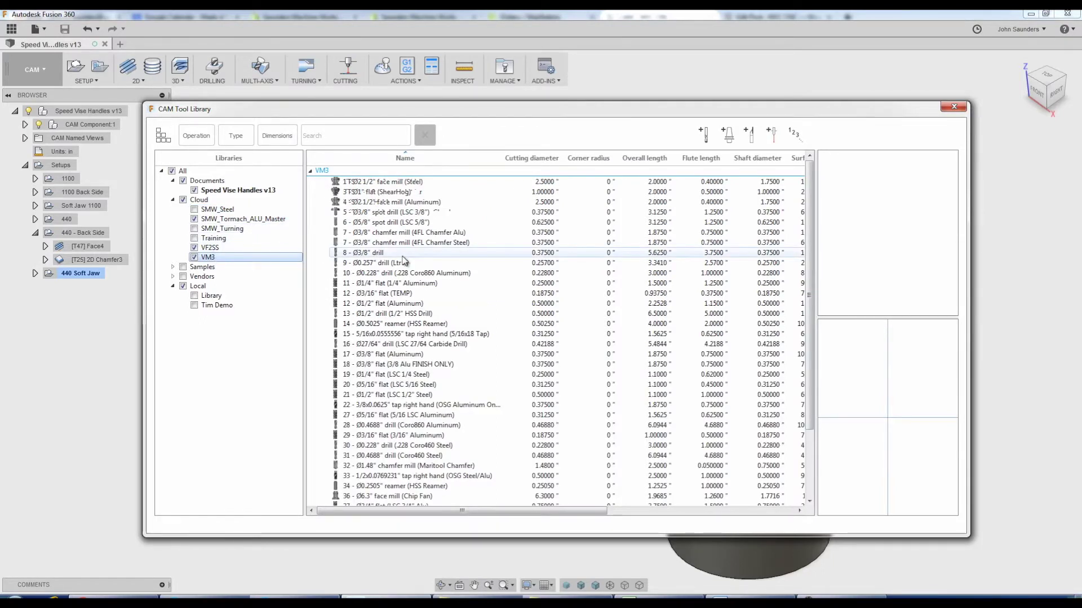
{"action": "left_click", "coordinate": [256, 222]}
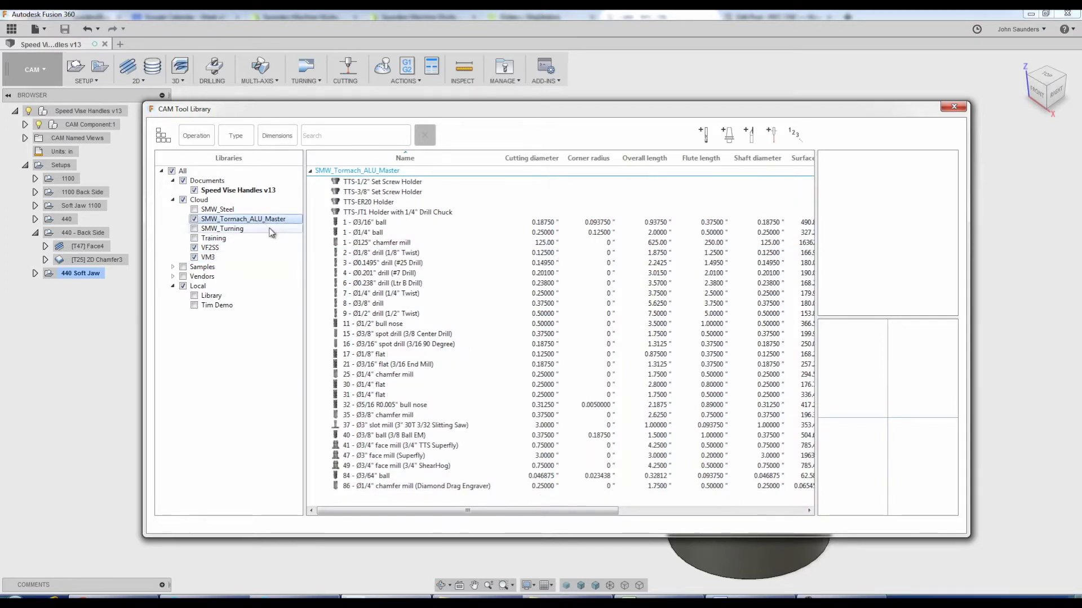
Edit tool 31, the 1/4" flat, reviewing its cutter, feed and speed, and post numbering, then save.
{"action": "right_click", "coordinate": [382, 398]}
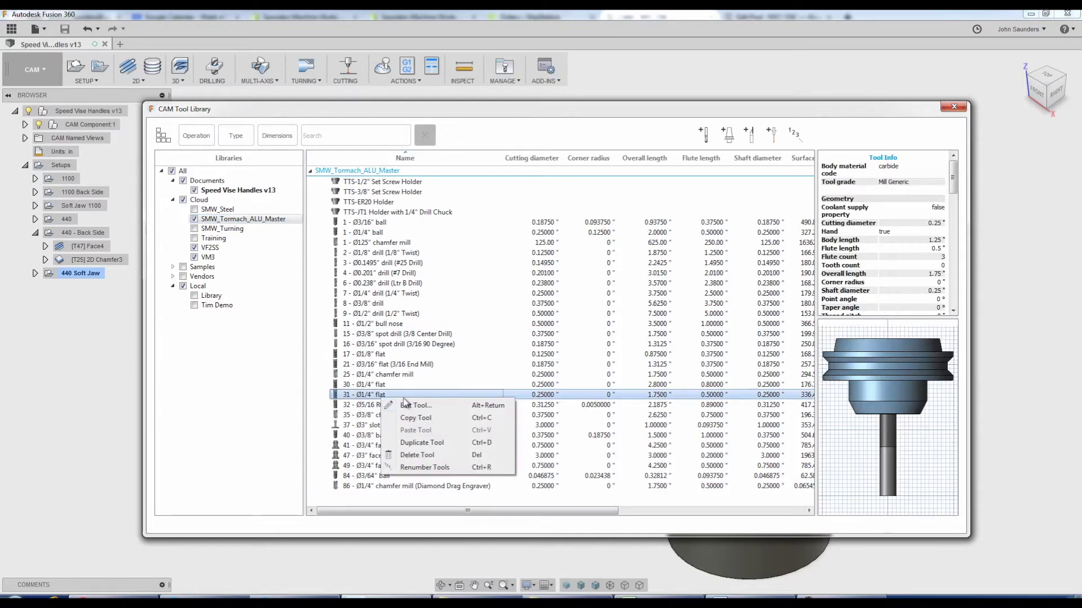
{"action": "left_click", "coordinate": [415, 407]}
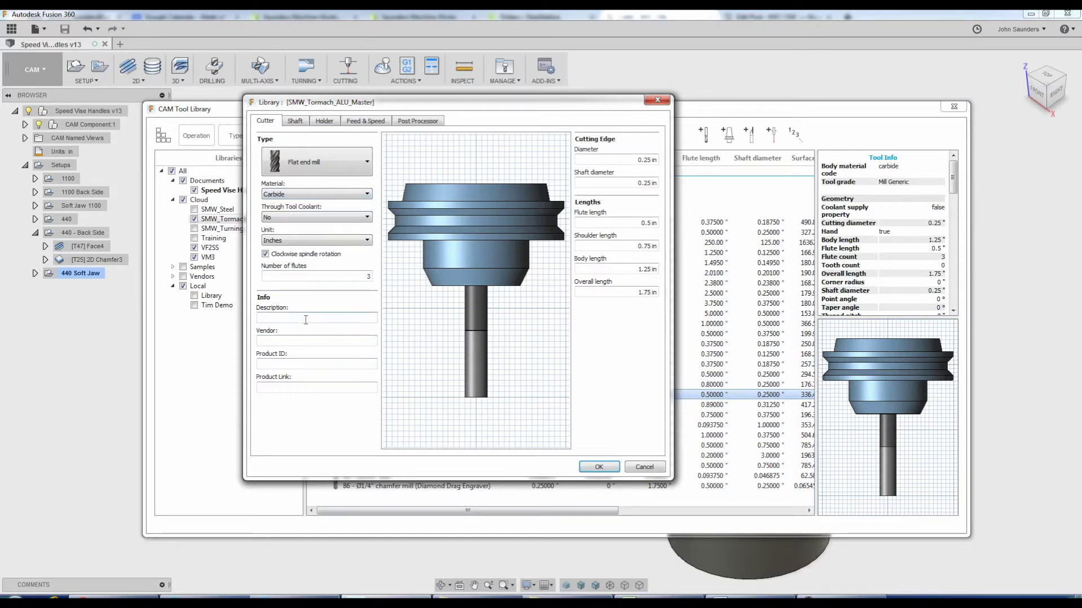
{"action": "left_click", "coordinate": [299, 342]}
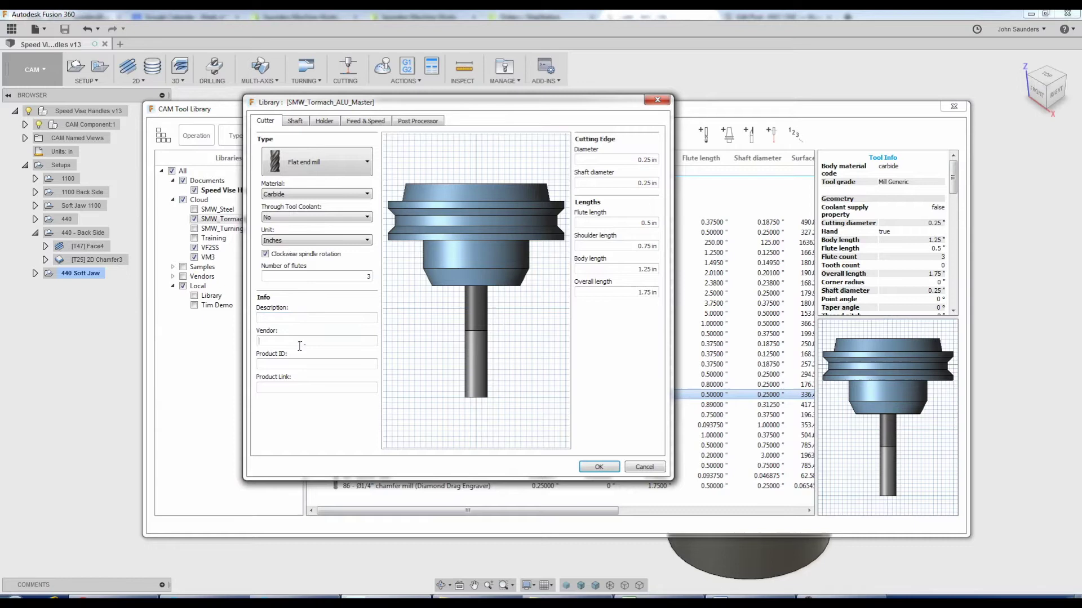
{"action": "left_click", "coordinate": [369, 124]}
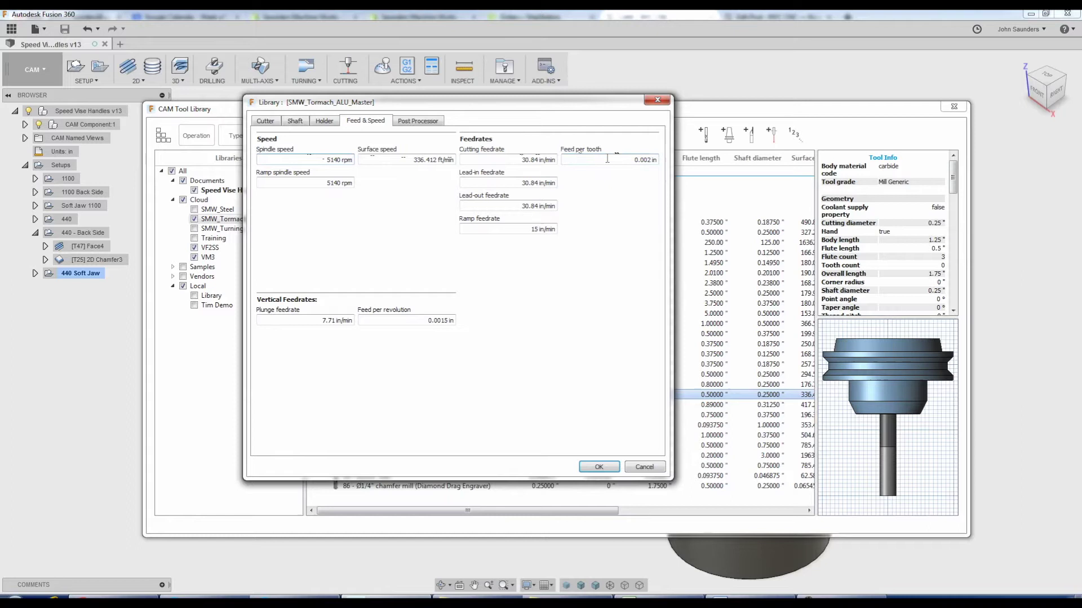
{"action": "left_click", "coordinate": [431, 121]}
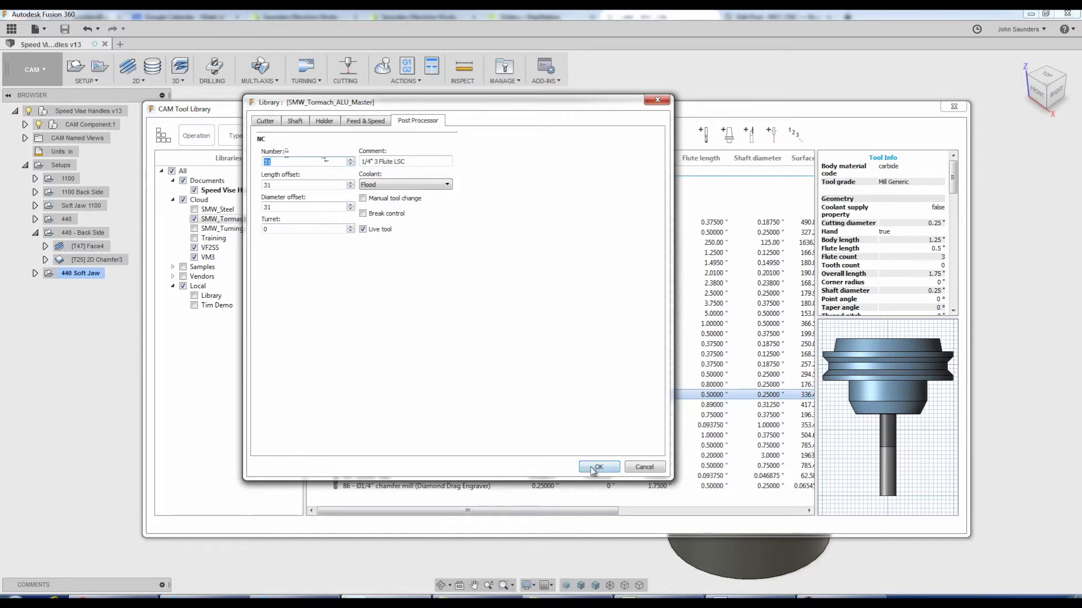
{"action": "left_click", "coordinate": [597, 467]}
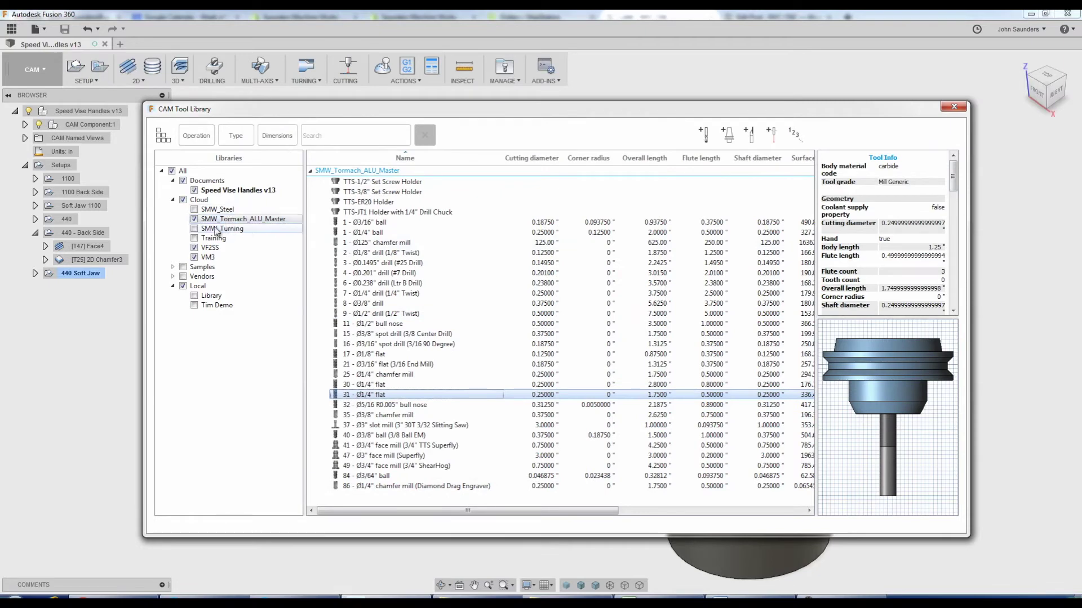
Start a 2D Adaptive Clearing operation and select the handle's bottom contour.
{"action": "left_click", "coordinate": [953, 106]}
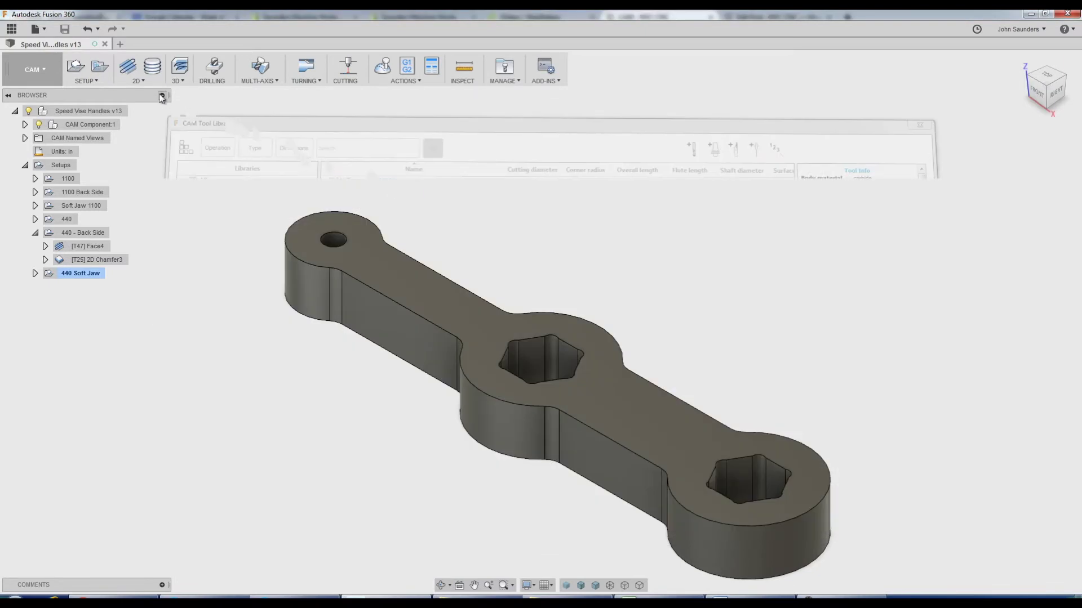
{"action": "left_click", "coordinate": [138, 79]}
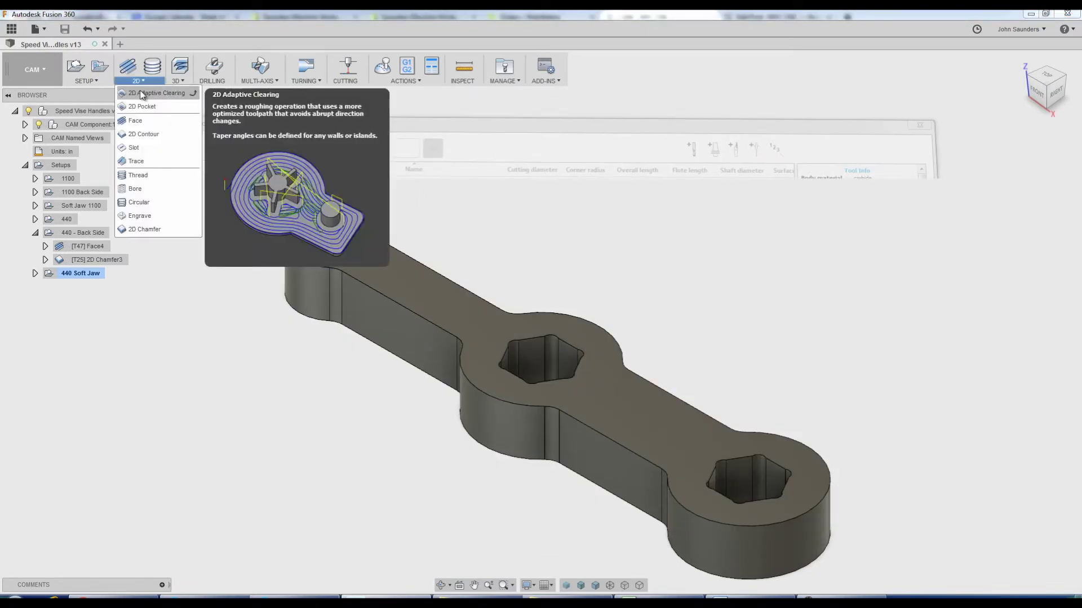
{"action": "left_click", "coordinate": [148, 93]}
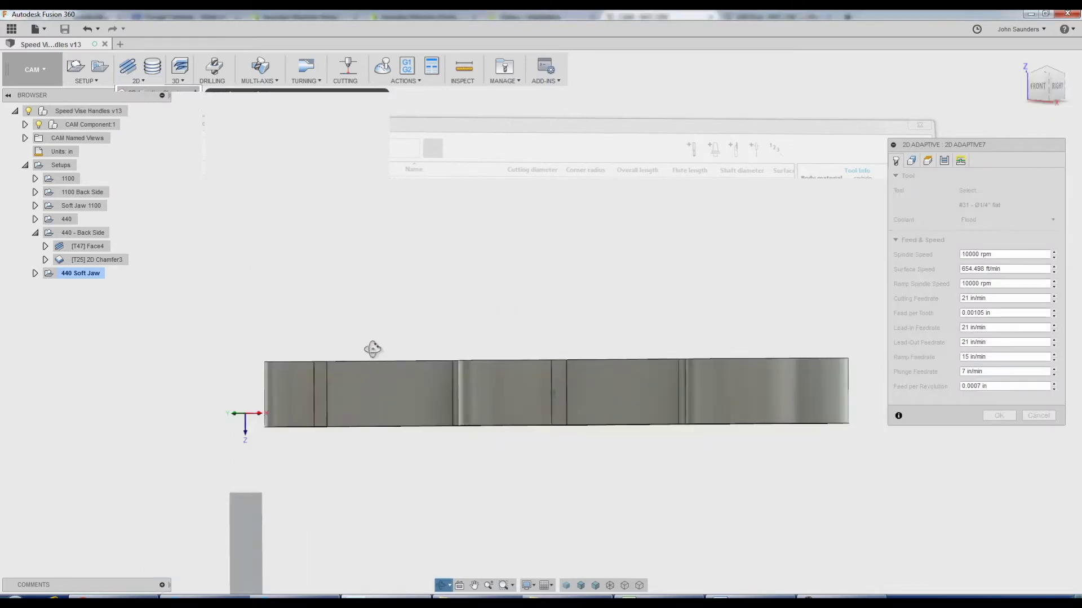
{"action": "middle_click_drag", "start_coordinate": [372, 350], "coordinate": [355, 217], "text": "shift"}
{"action": "left_click", "coordinate": [401, 495]}
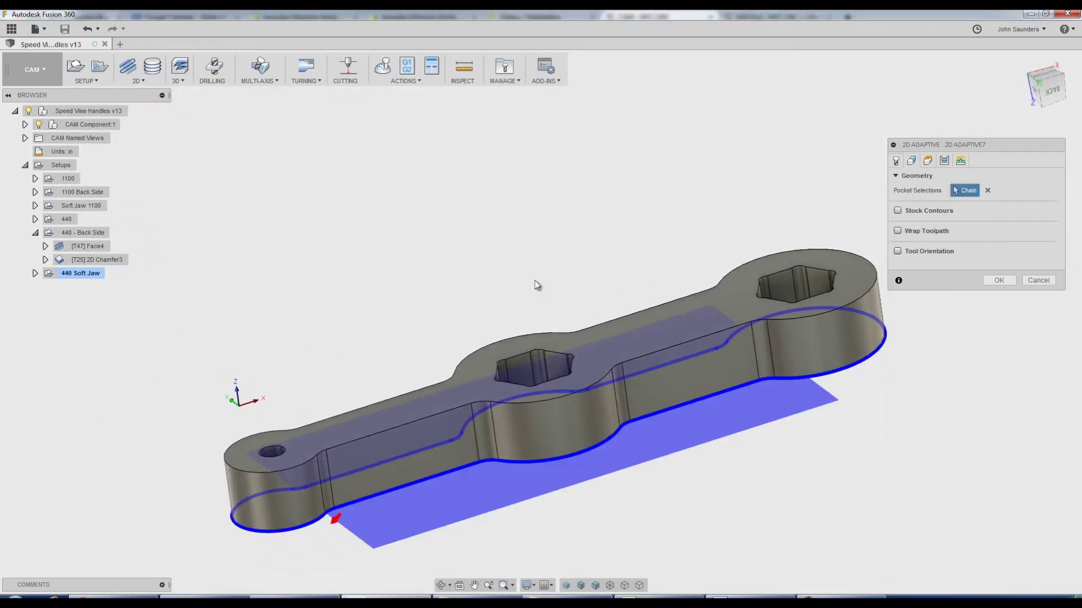
Assign SMW_Tormach_ALU_Master tool 31 Ø1/4" flat and generate the toolpath.
{"action": "left_click", "coordinate": [896, 160]}
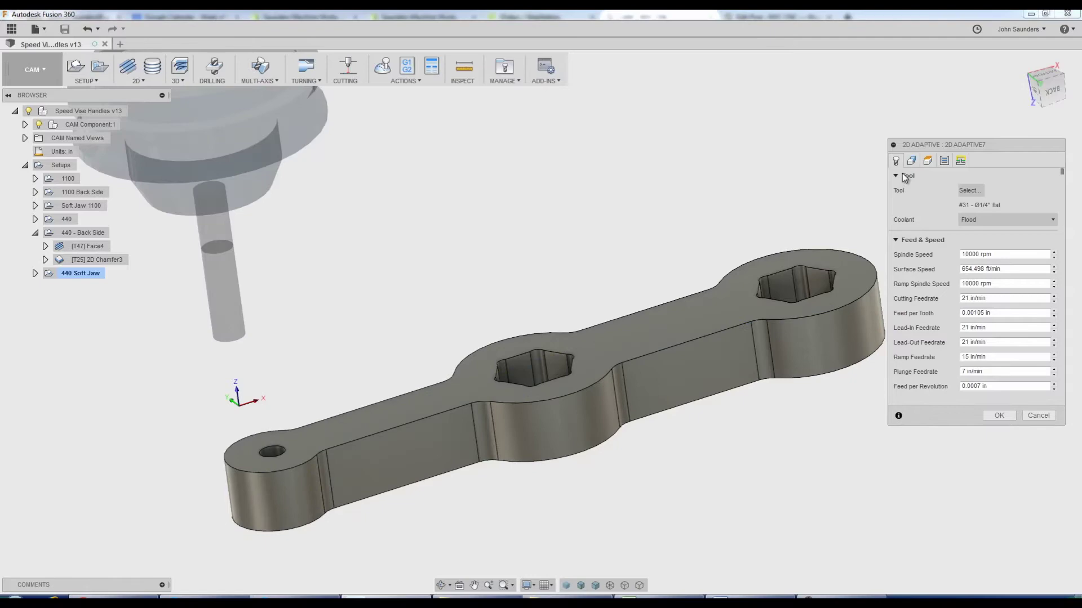
{"action": "left_click", "coordinate": [969, 190]}
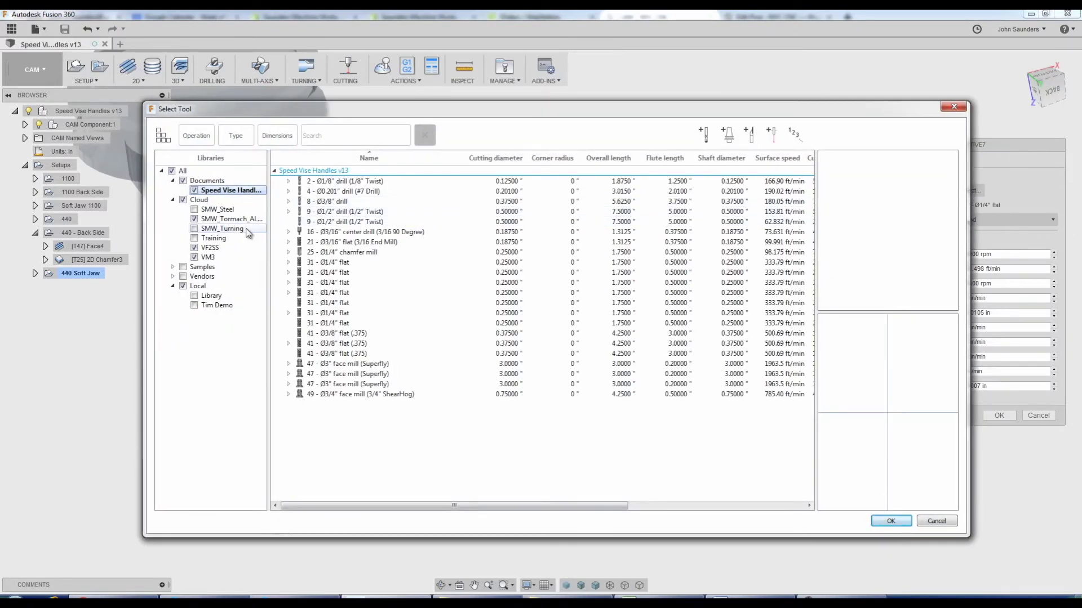
{"action": "left_click", "coordinate": [228, 220]}
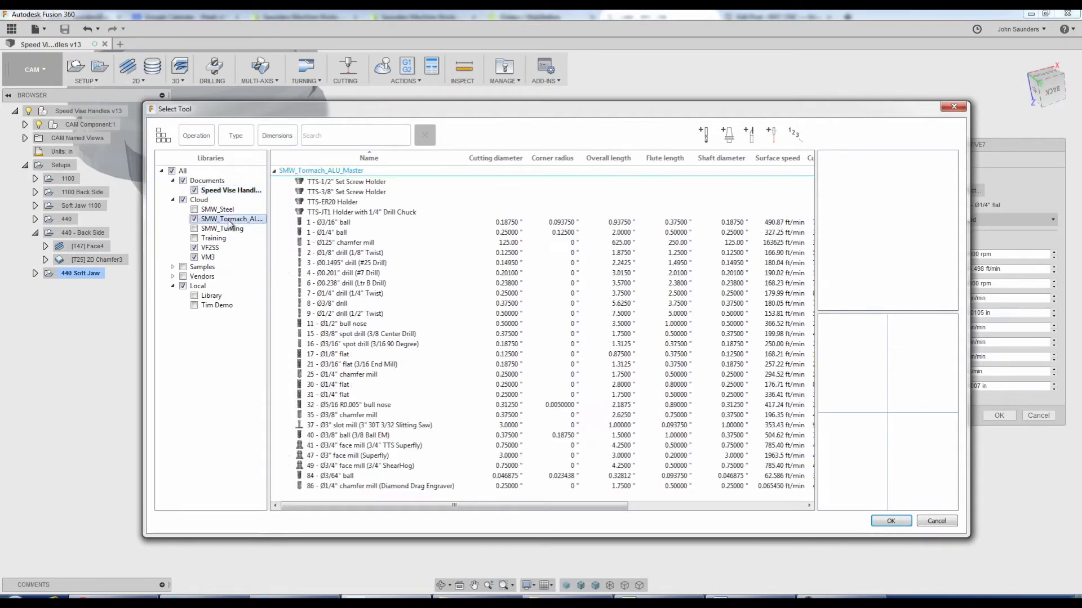
{"action": "left_click", "coordinate": [340, 396]}
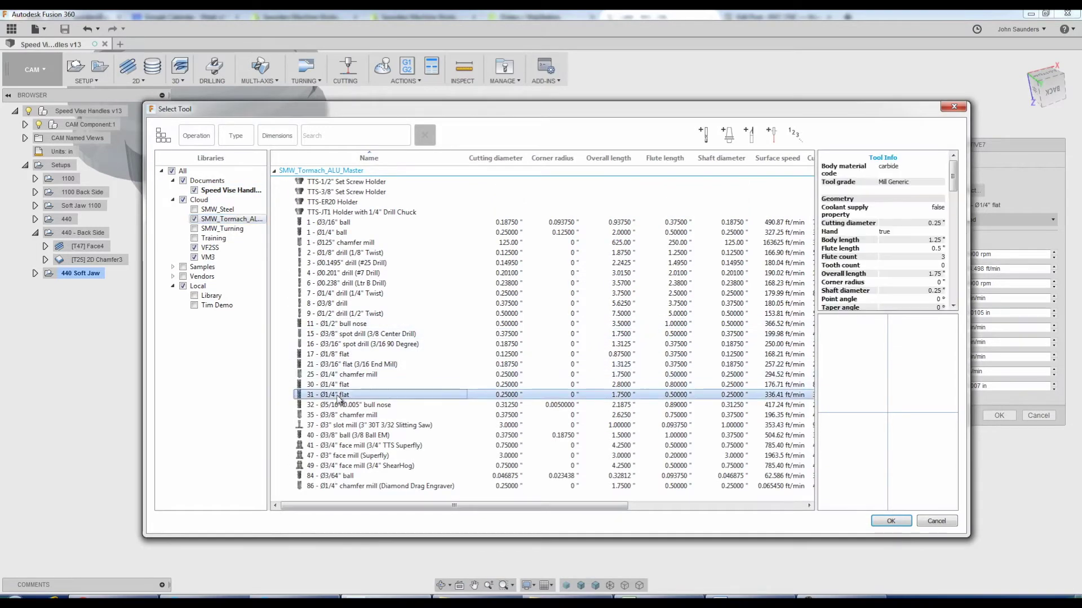
{"action": "left_click", "coordinate": [891, 521]}
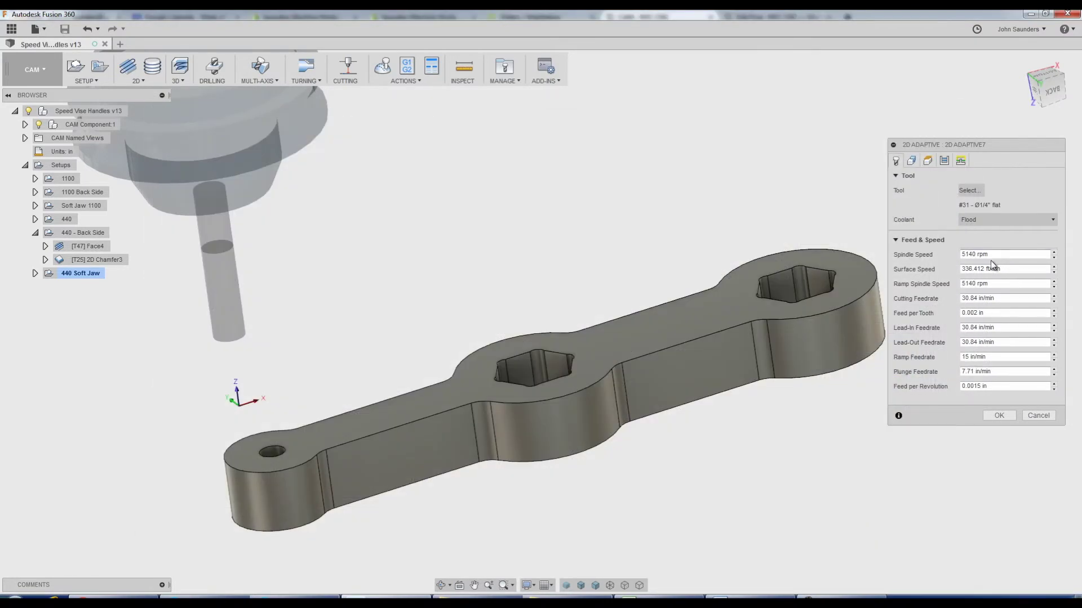
{"action": "left_click", "coordinate": [998, 416]}
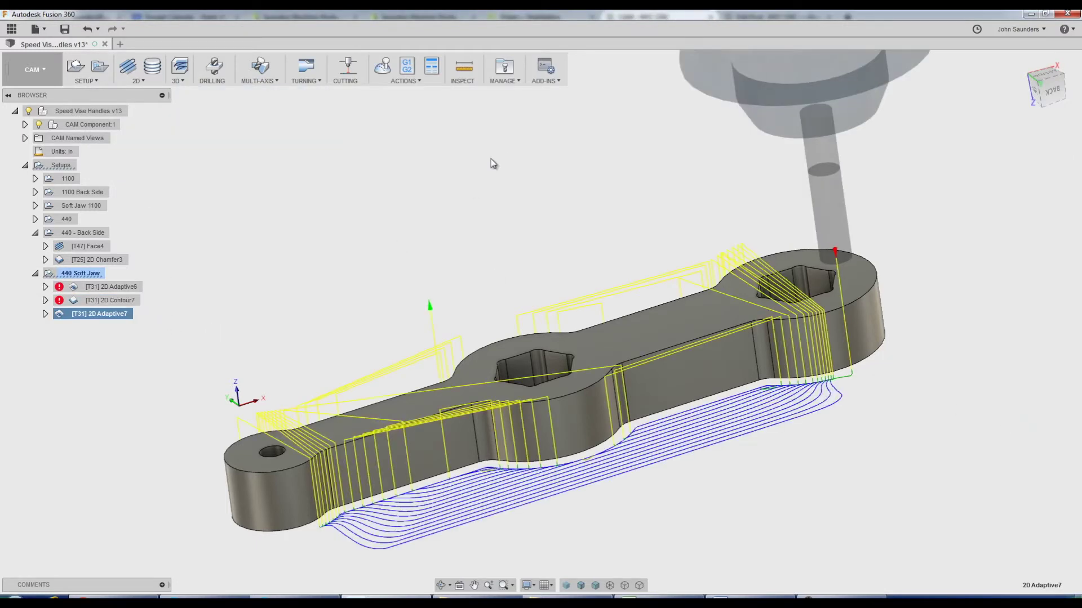
Browse the document and cloud libraries, checking tool 31's details, then close the library.
{"action": "left_click", "coordinate": [504, 68]}
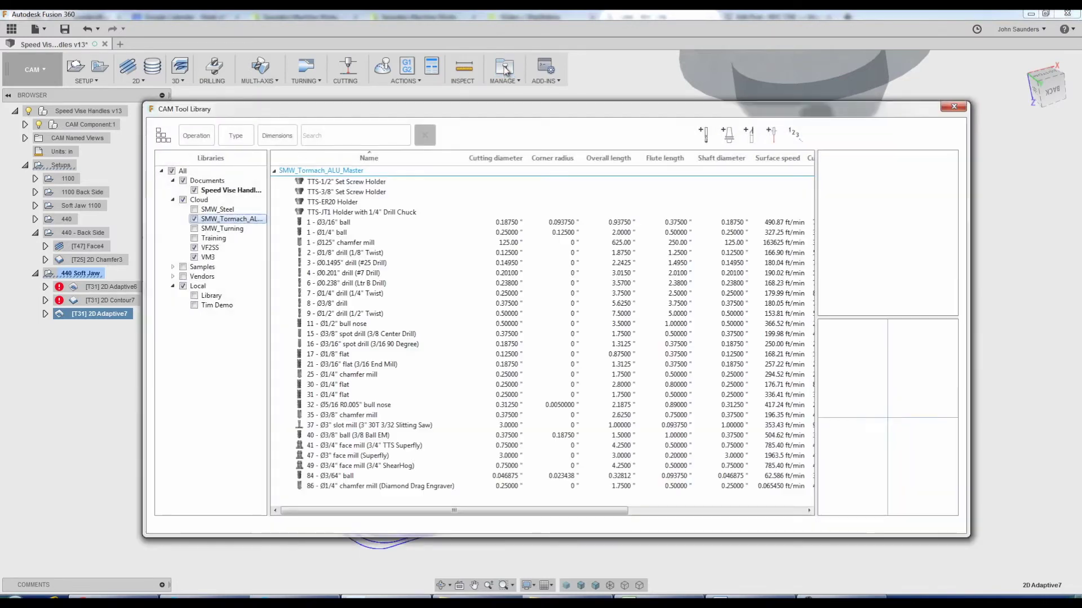
{"action": "left_click", "coordinate": [242, 191]}
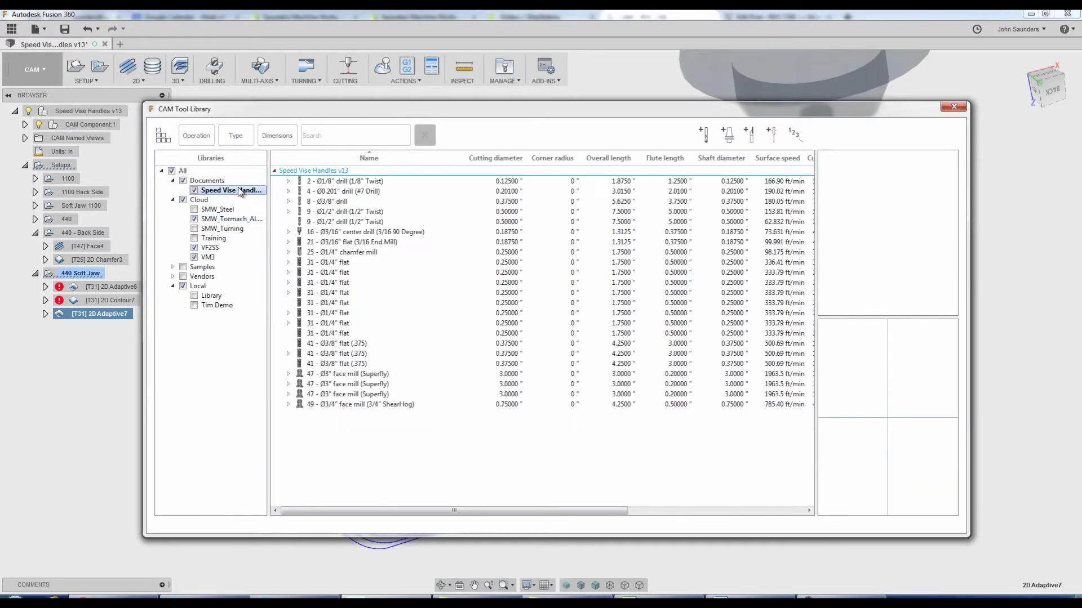
{"action": "left_click", "coordinate": [345, 264]}
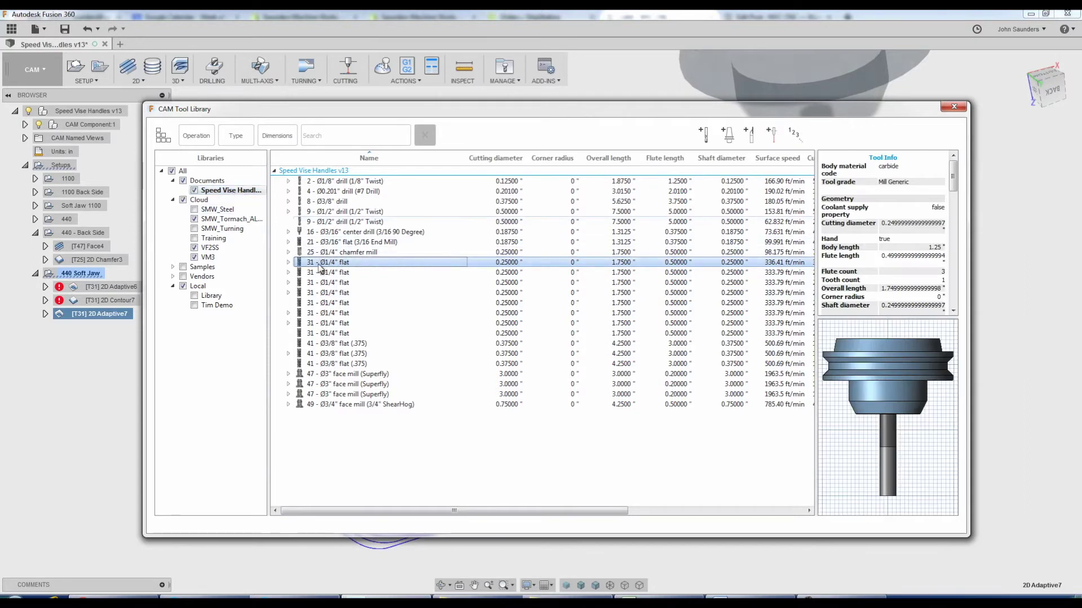
{"action": "left_click", "coordinate": [199, 201]}
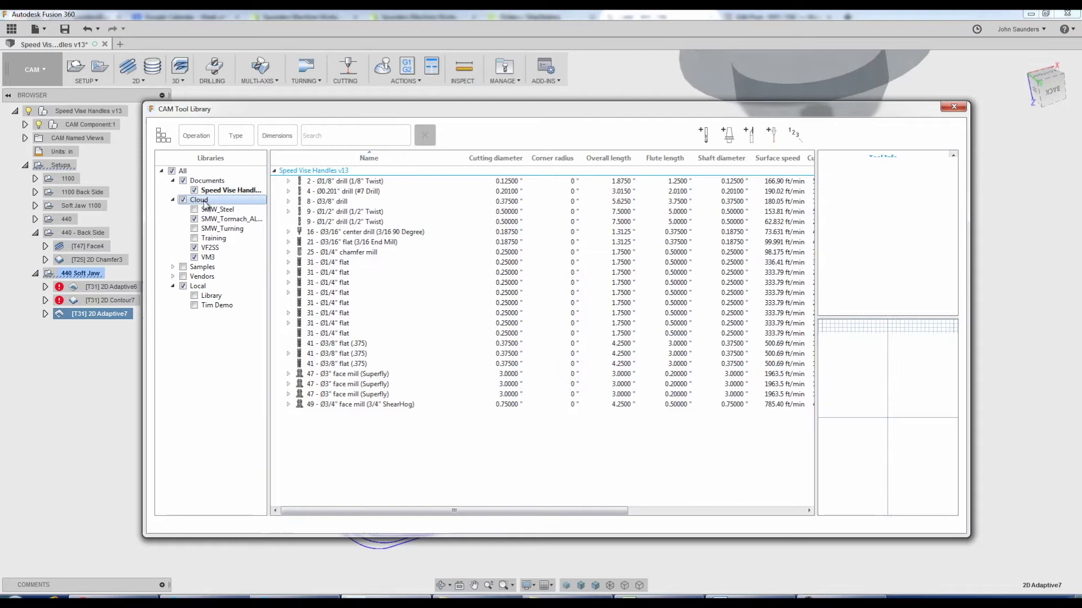
{"action": "left_click", "coordinate": [206, 181]}
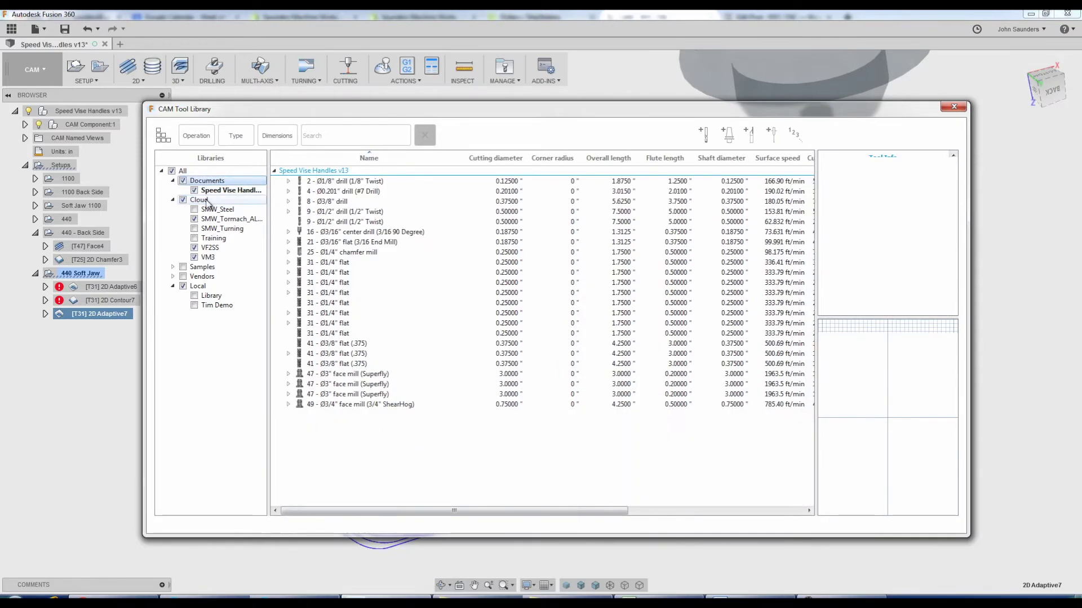
{"action": "left_click", "coordinate": [200, 200]}
{"action": "left_click", "coordinate": [206, 181]}
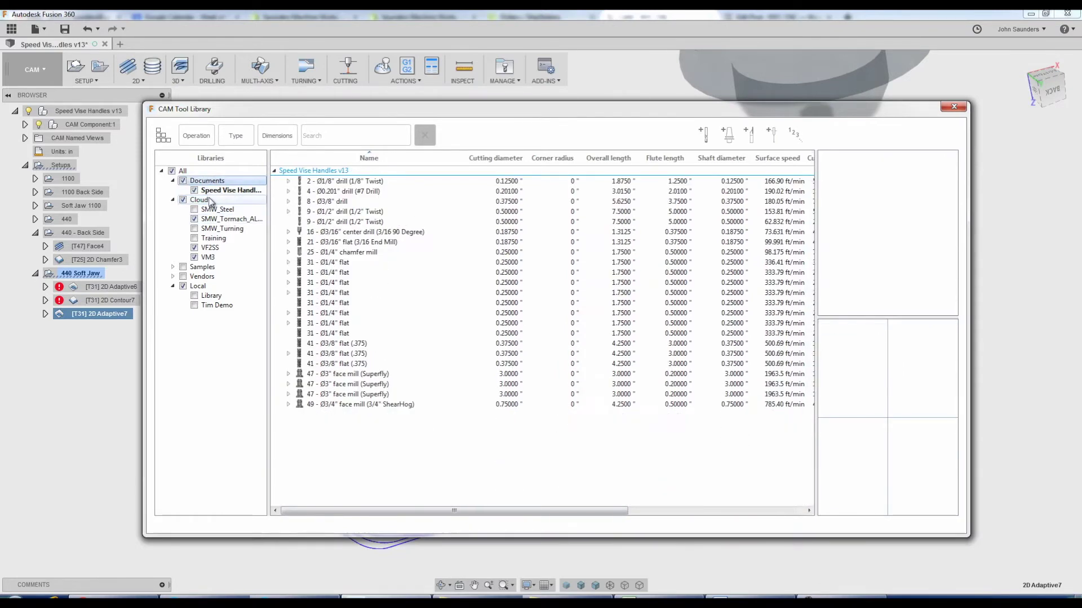
{"action": "left_click", "coordinate": [954, 107]}
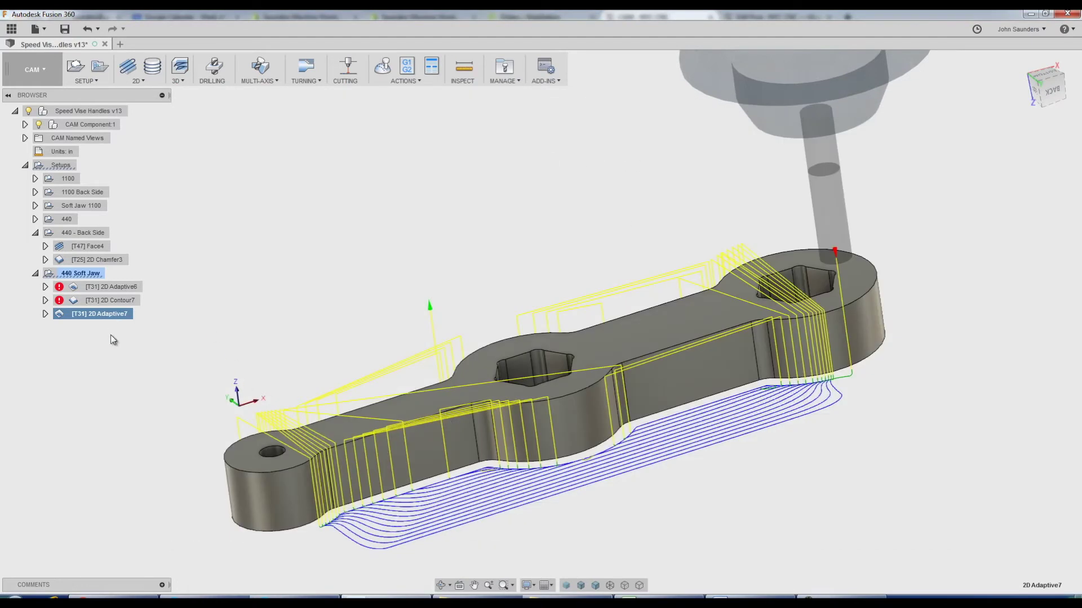
Reopen the library from 2D Adaptive7's tool, comparing document tools and SMW_Tormach_ALU_Master tools.
{"action": "left_click", "coordinate": [46, 314]}
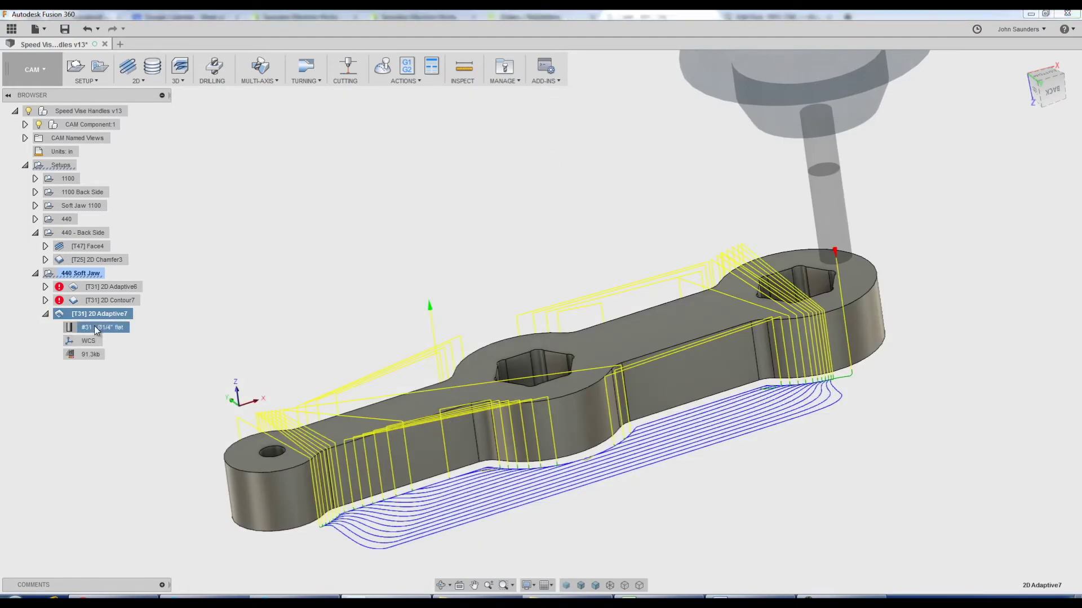
{"action": "double_click", "coordinate": [96, 330]}
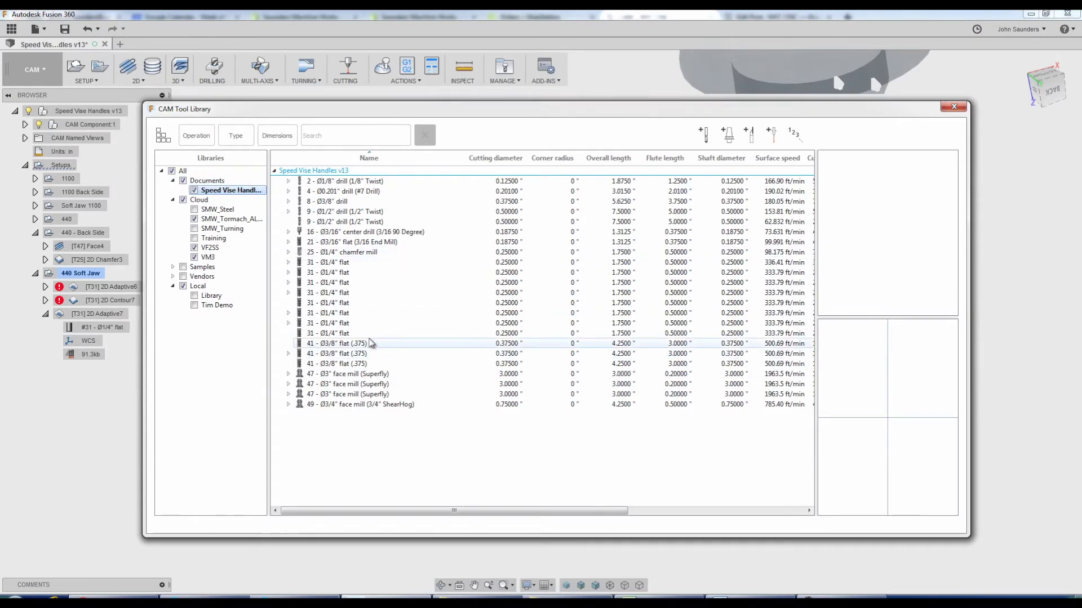
{"action": "left_click", "coordinate": [228, 219]}
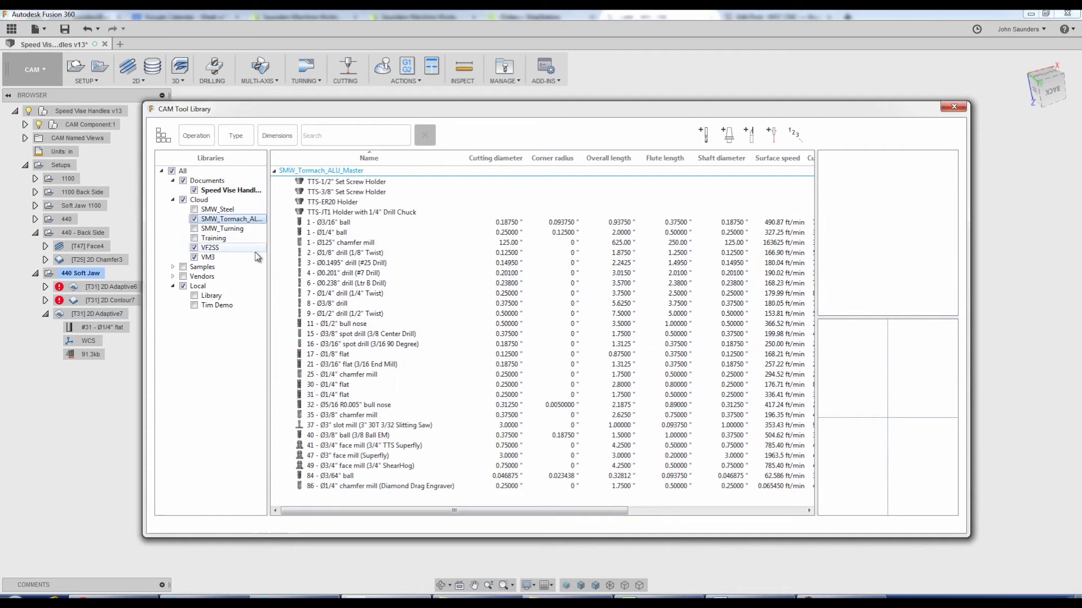
{"action": "left_click", "coordinate": [223, 192]}
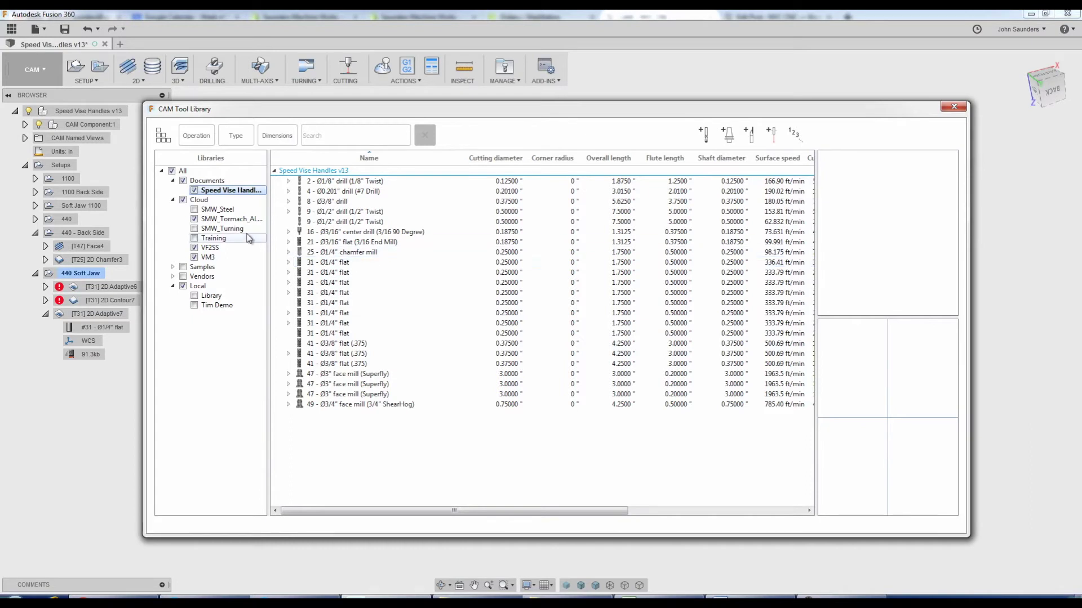
{"action": "left_click", "coordinate": [231, 220]}
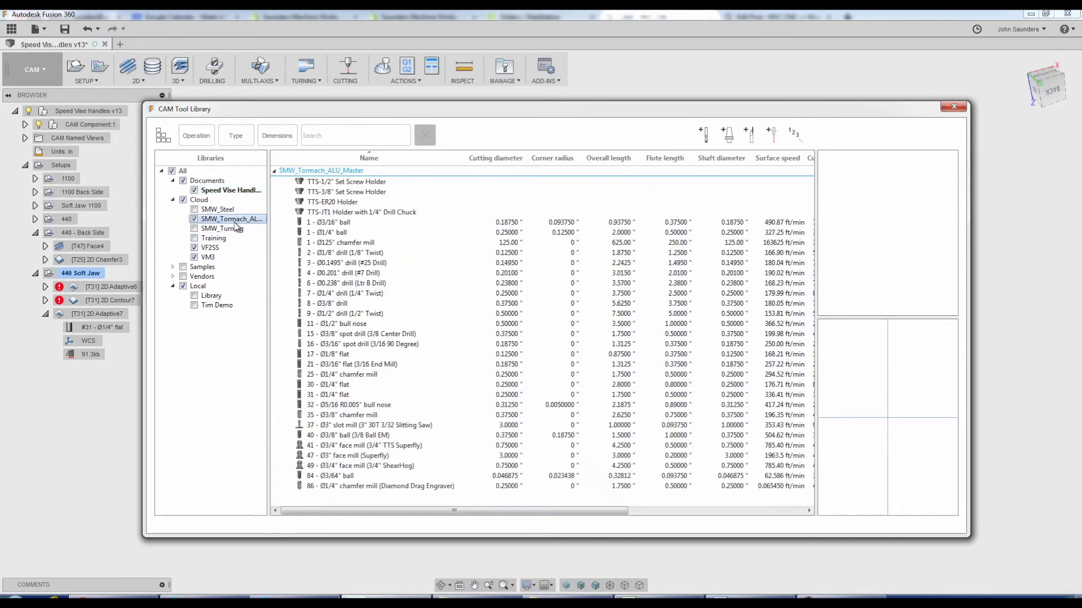
{"action": "left_click", "coordinate": [345, 395]}
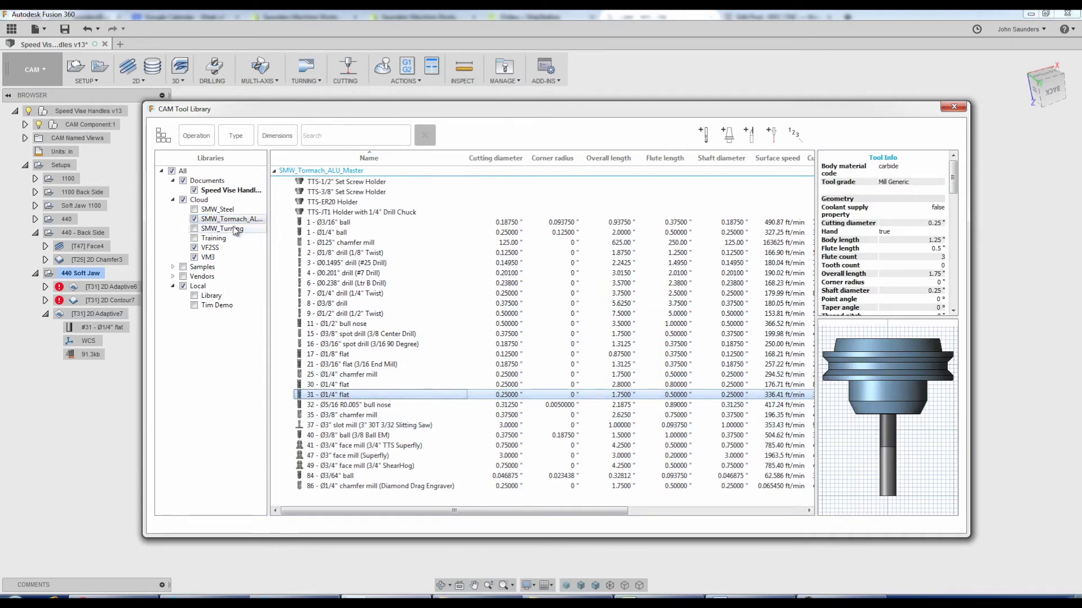
{"action": "left_click", "coordinate": [206, 221]}
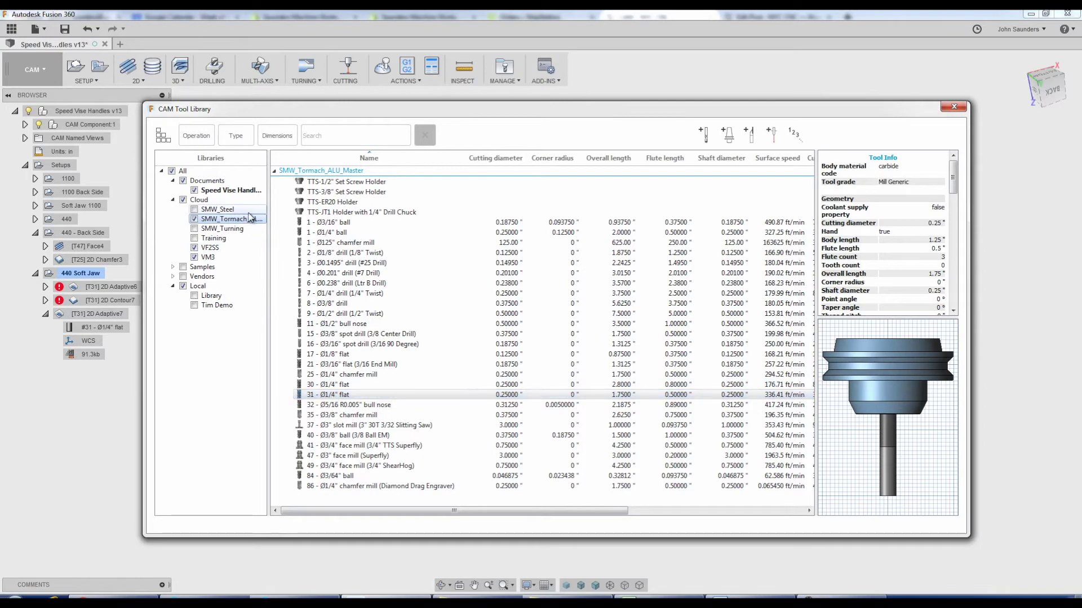
{"action": "left_click", "coordinate": [237, 191]}
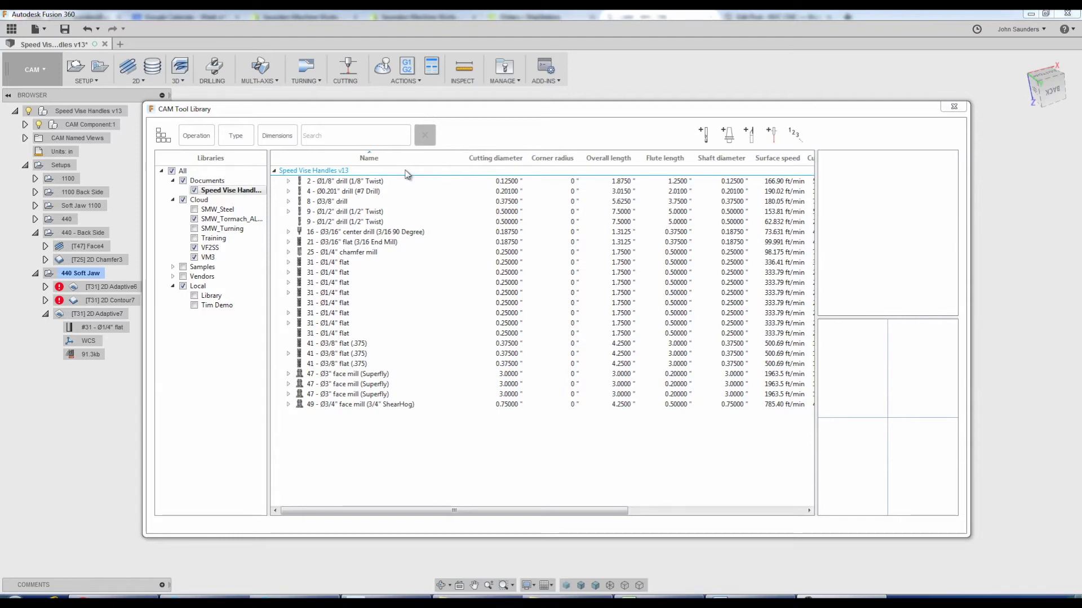
{"action": "left_click", "coordinate": [224, 191]}
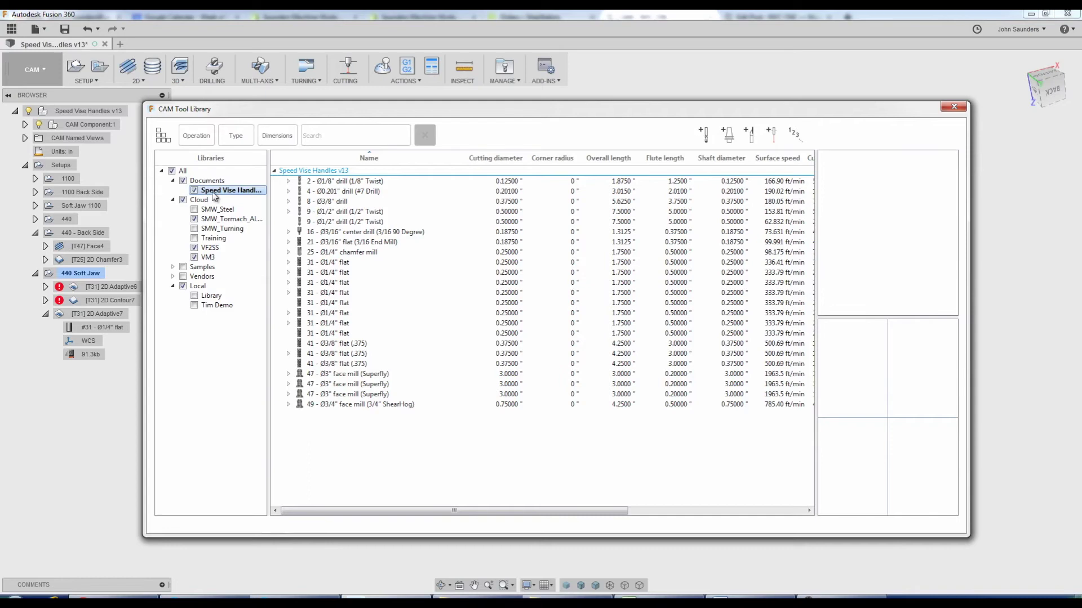
{"action": "left_click", "coordinate": [232, 219]}
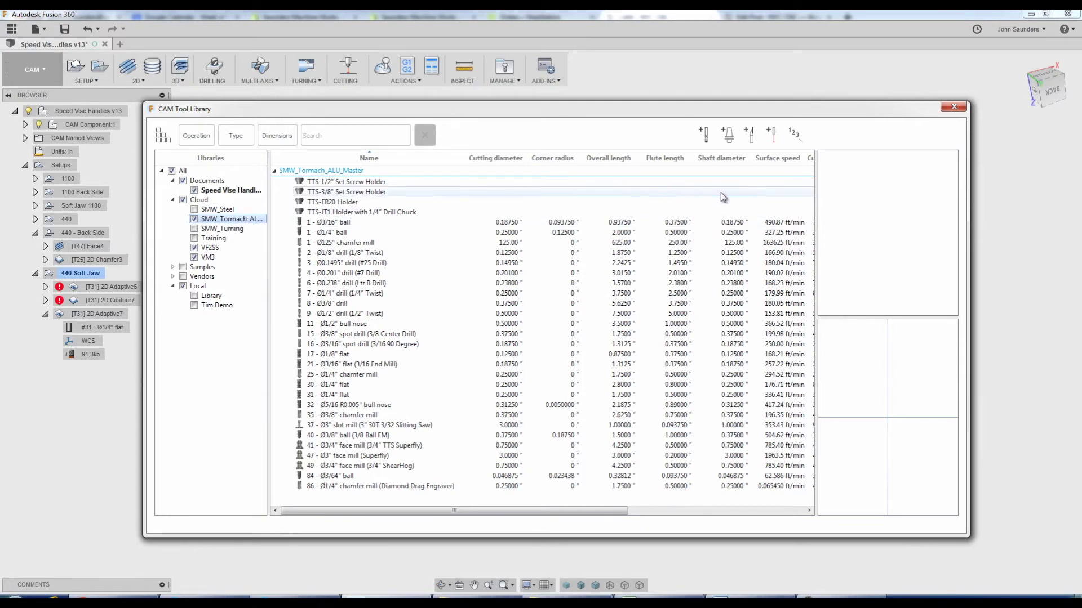
Add a new carbide flat end mill to SMW_Tormach_ALU_Master with Lakeshore as vendor.
{"action": "left_click", "coordinate": [713, 141]}
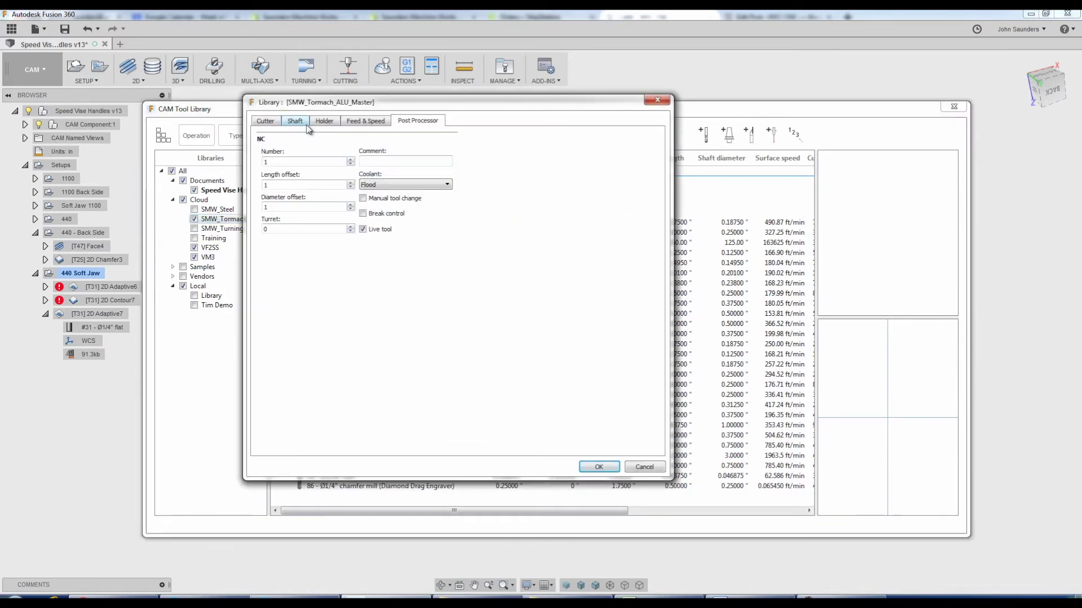
{"action": "left_click", "coordinate": [265, 121]}
{"action": "left_click", "coordinate": [325, 167]}
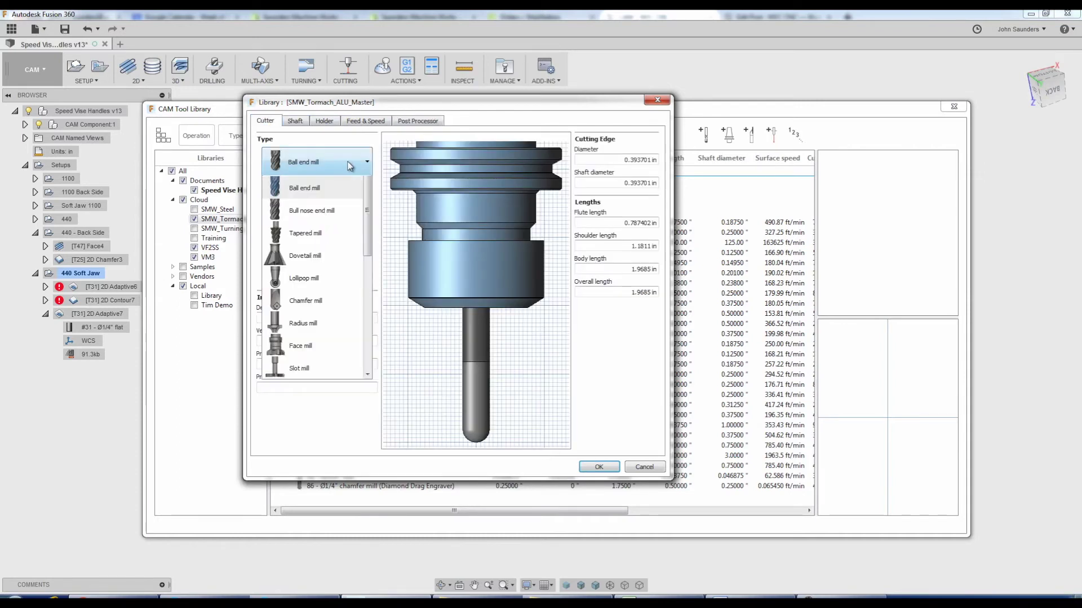
{"action": "left_click", "coordinate": [337, 191]}
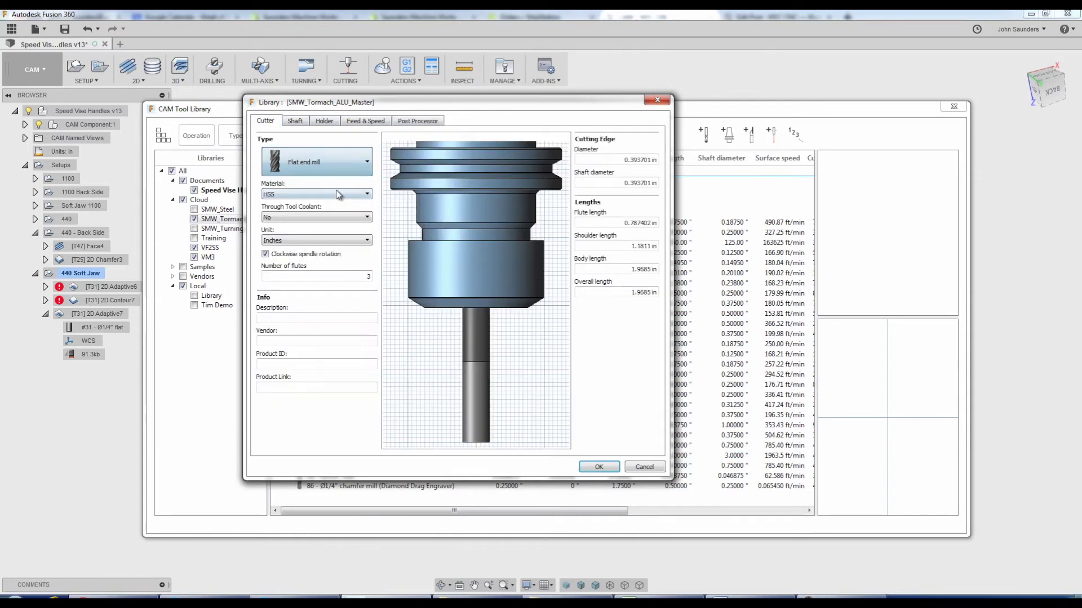
{"action": "left_click", "coordinate": [291, 195]}
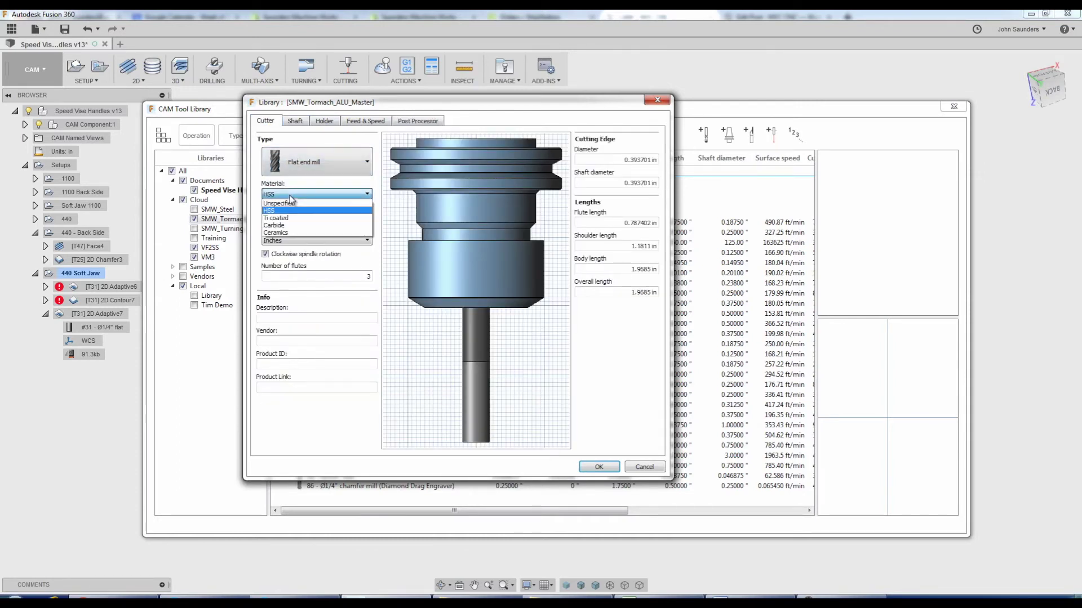
{"action": "left_click", "coordinate": [287, 226]}
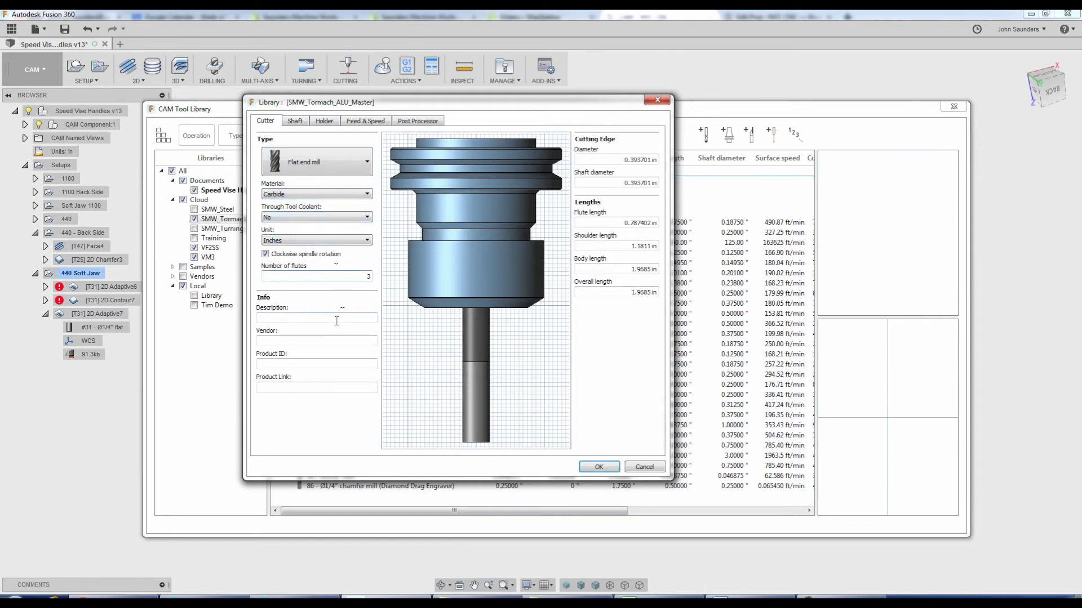
{"action": "type", "text": "Lakeshore"}
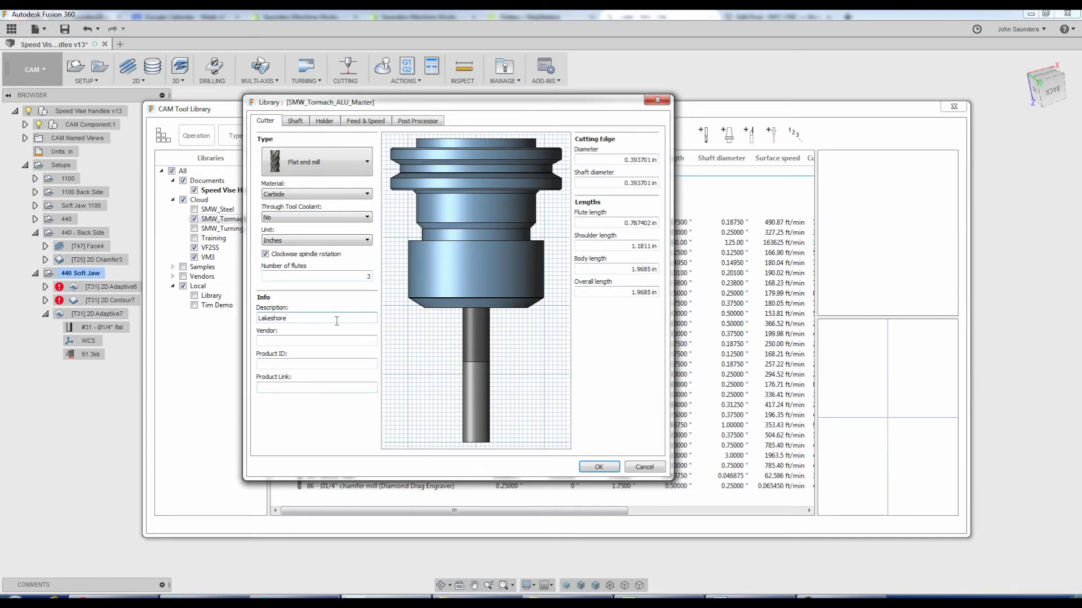
Set cutter diameter 0.5 in, shoulder length 1 in and body length 1.1 in.
{"action": "left_click", "coordinate": [623, 160]}
{"action": "double_click", "coordinate": [623, 160]}
{"action": "type", "text": "0.5"}
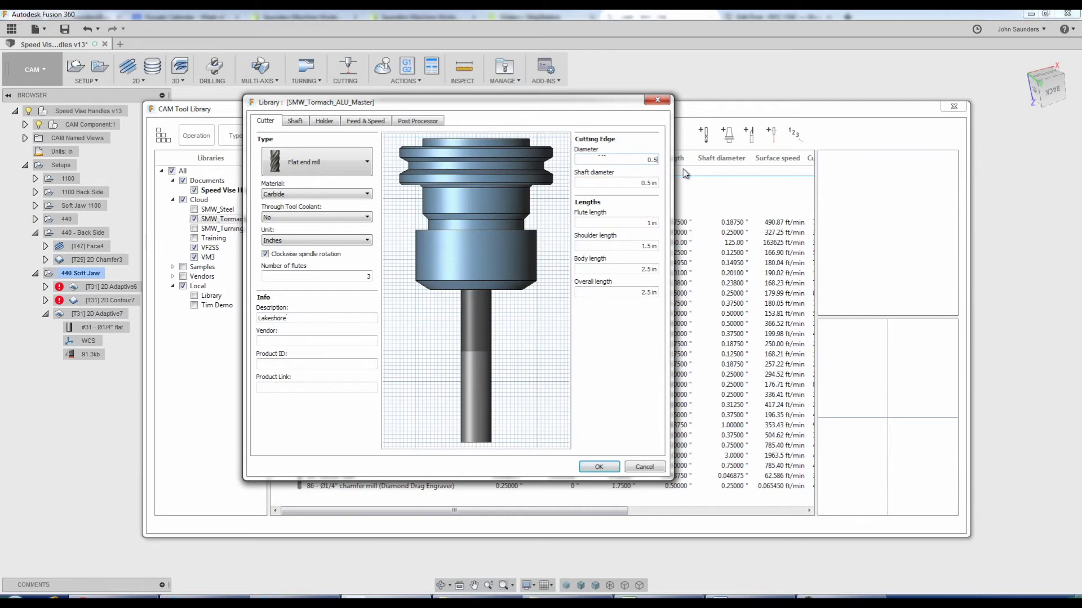
{"action": "key", "text": "Tab"}
{"action": "key", "text": "Tab"}
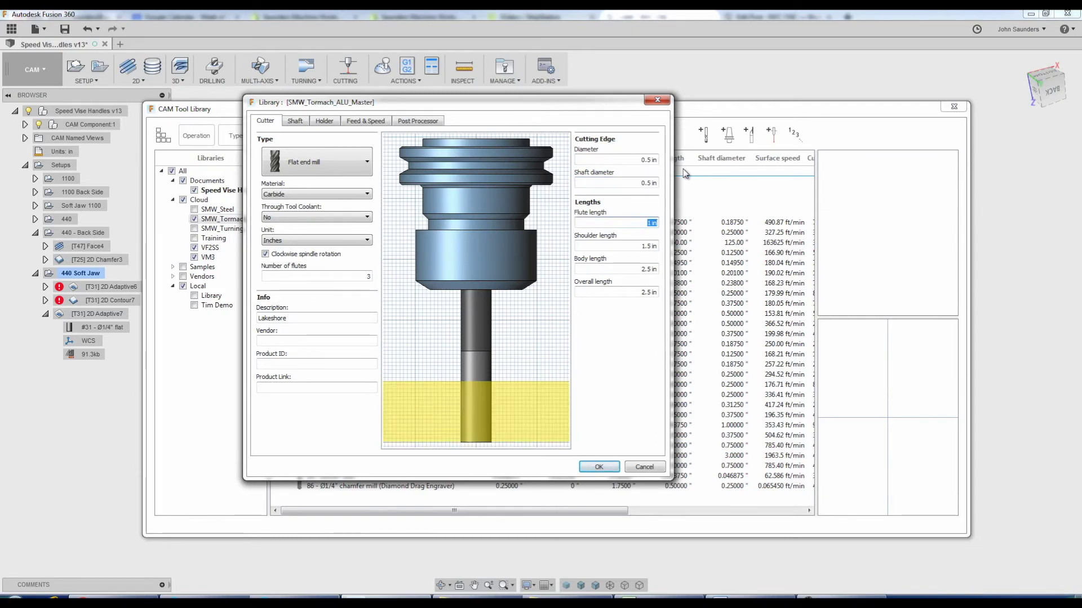
{"action": "key", "text": "Tab"}
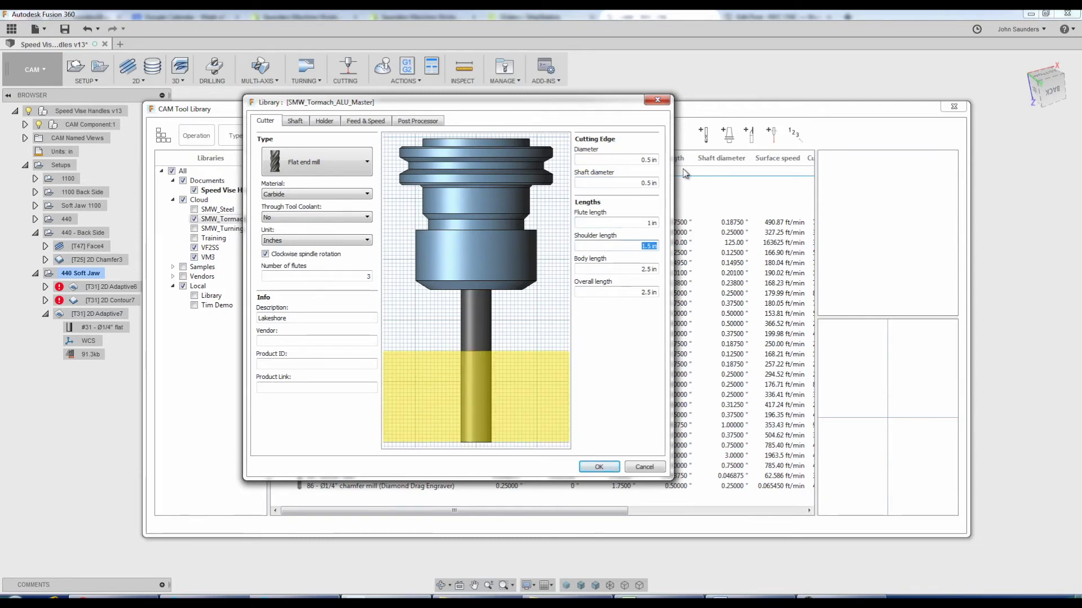
{"action": "type", "text": "1"}
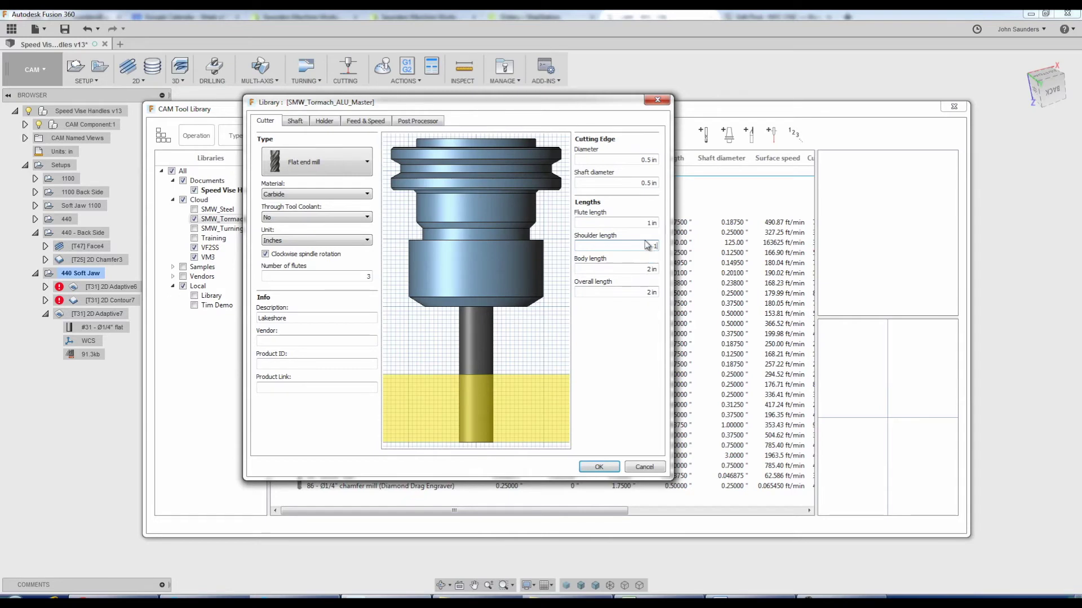
{"action": "left_click", "coordinate": [633, 269]}
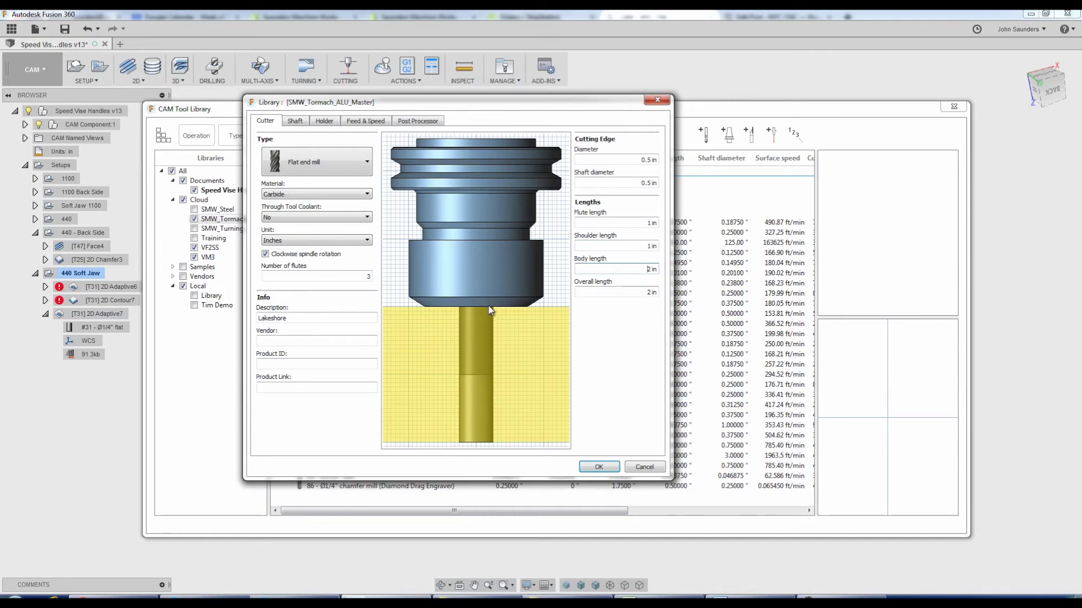
{"action": "key", "text": "ctrl+a"}
{"action": "type", "text": "1.1"}
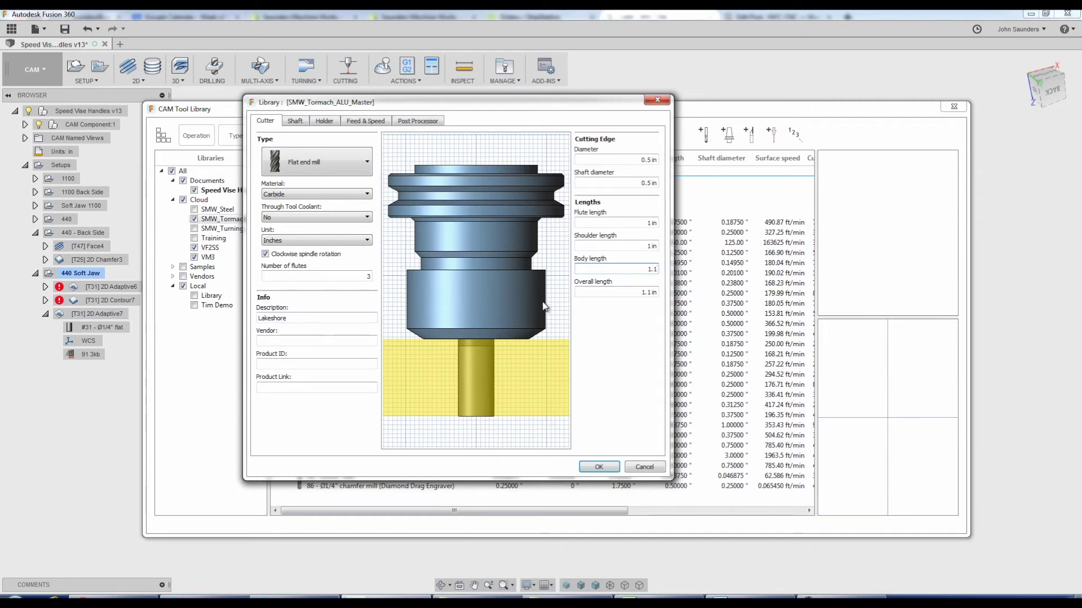
Enter feeds of 300 ft/min, 0.0015 in/tooth, 8 in/min ramp and 0.003 in/rev.
{"action": "left_click", "coordinate": [295, 122]}
{"action": "left_click", "coordinate": [324, 122]}
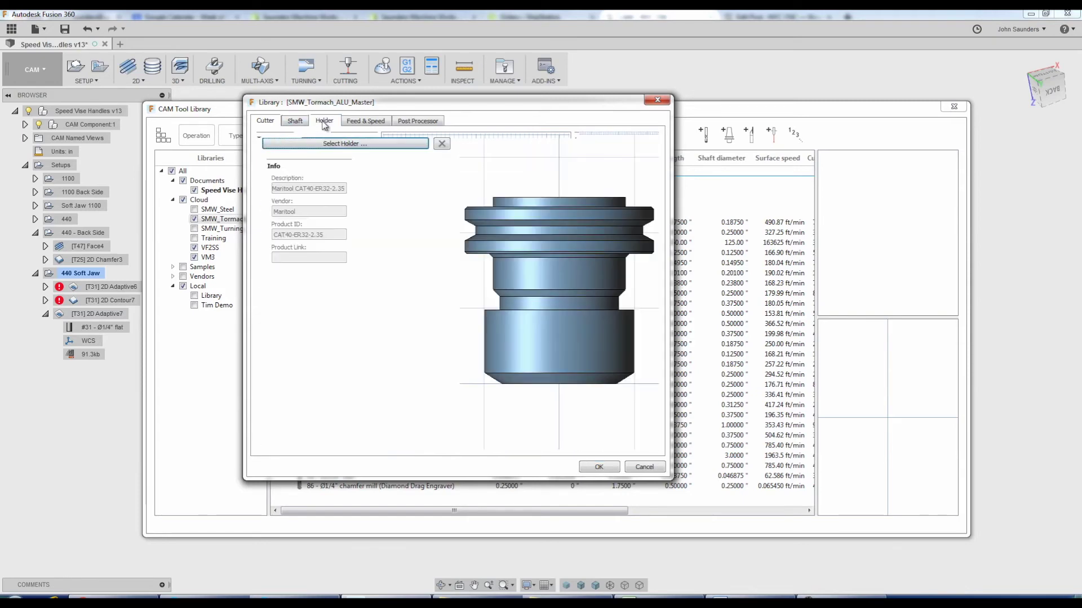
{"action": "left_click", "coordinate": [376, 122]}
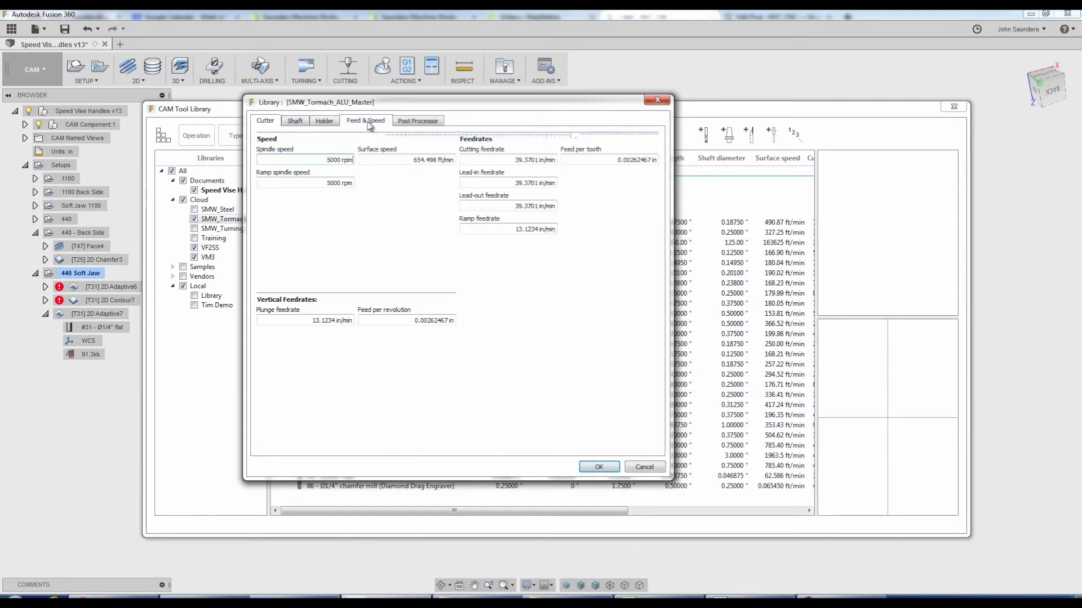
{"action": "double_click", "coordinate": [443, 161]}
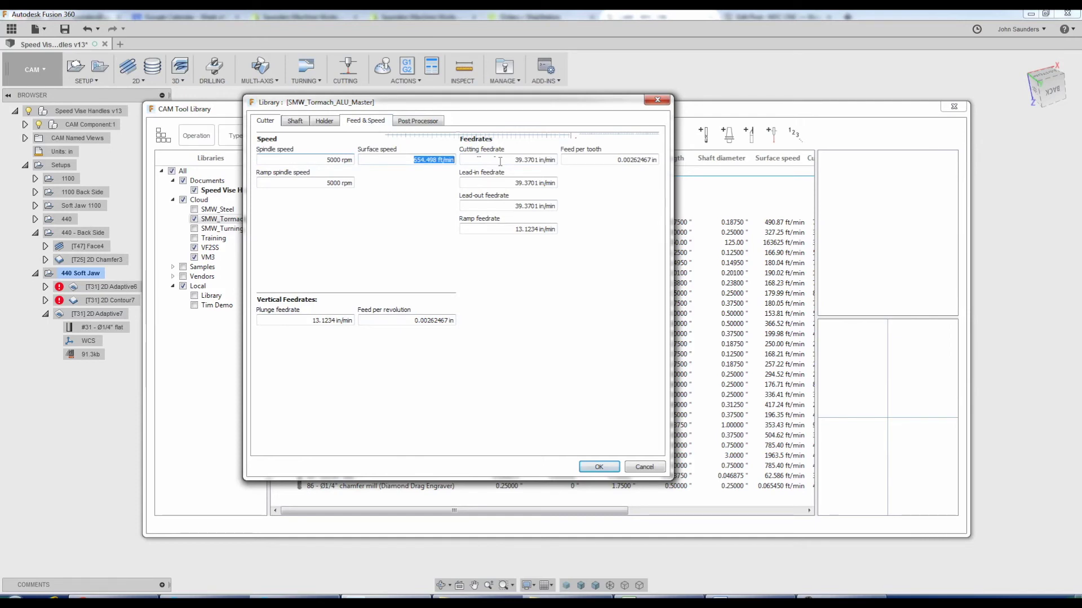
{"action": "type", "text": "300"}
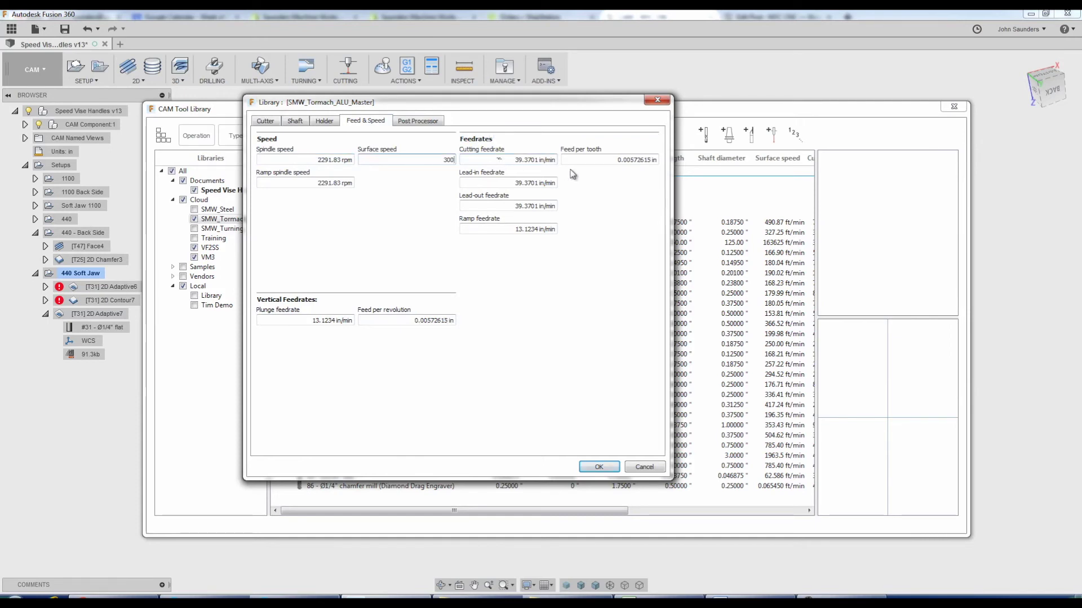
{"action": "double_click", "coordinate": [636, 160]}
{"action": "type", "text": "0.001"}
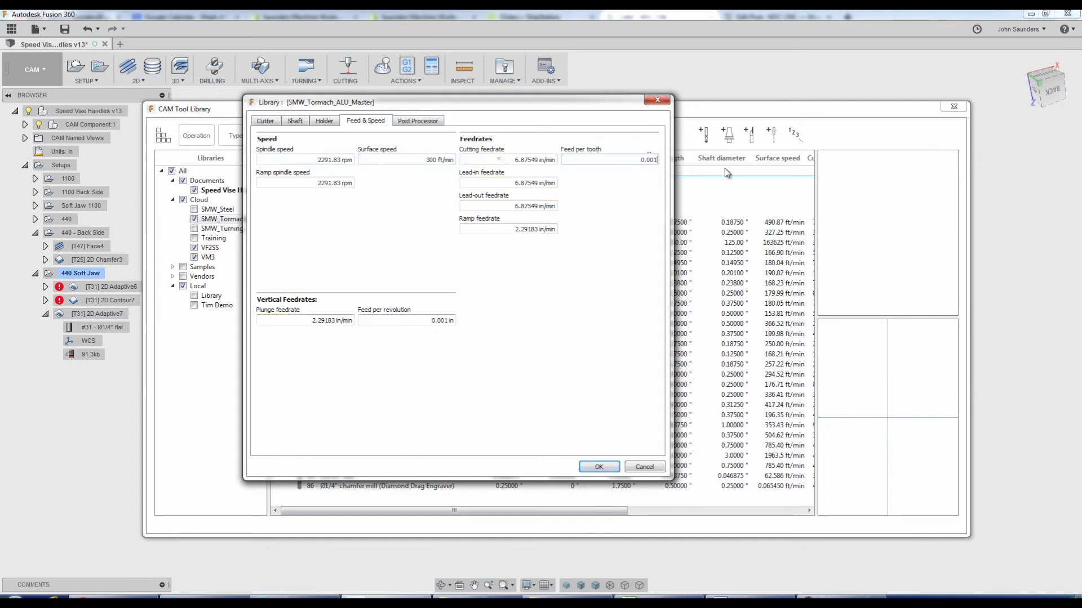
{"action": "type", "text": "5"}
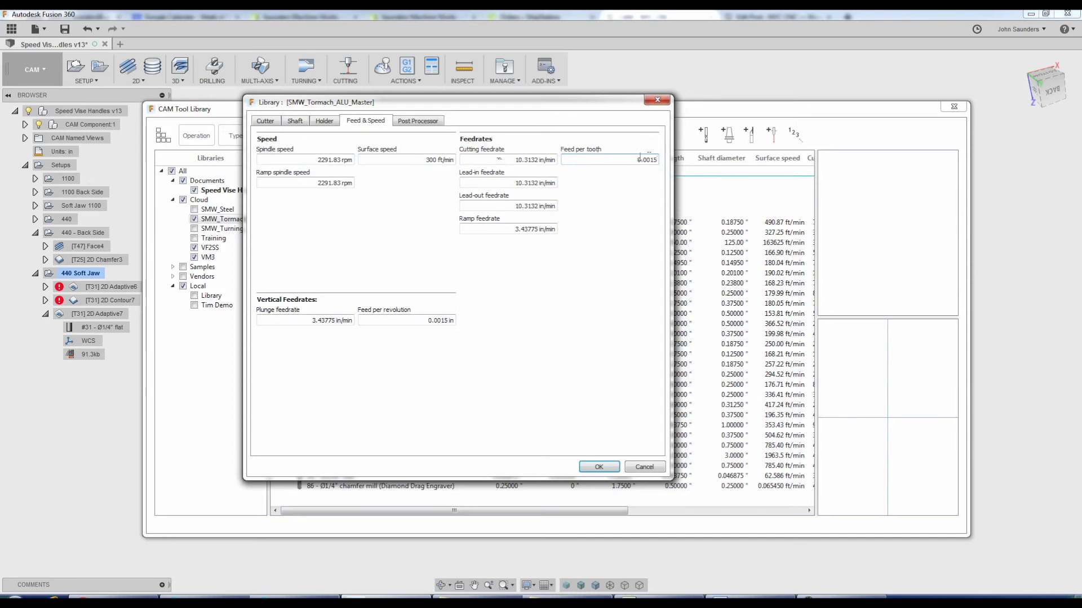
{"action": "left_click", "coordinate": [486, 227]}
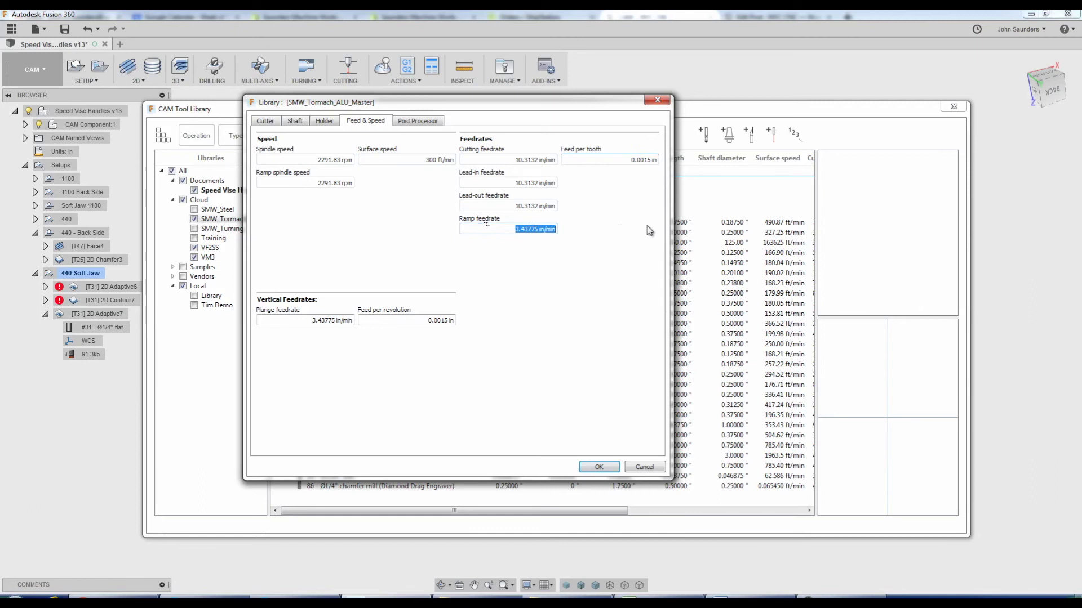
{"action": "type", "text": "8"}
{"action": "left_click", "coordinate": [407, 320]}
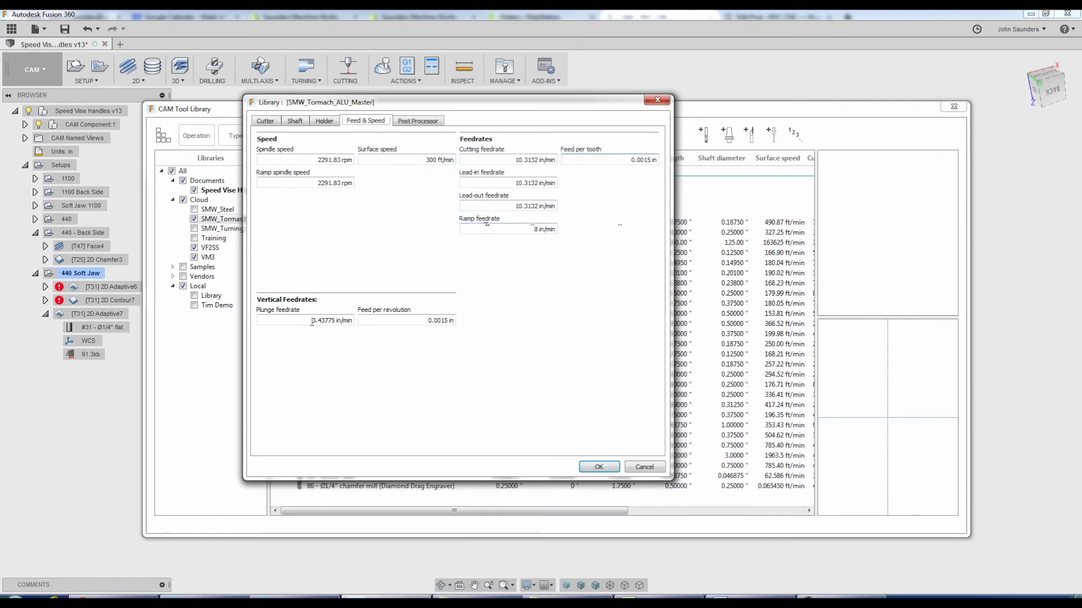
{"action": "type", "text": "0.00"}
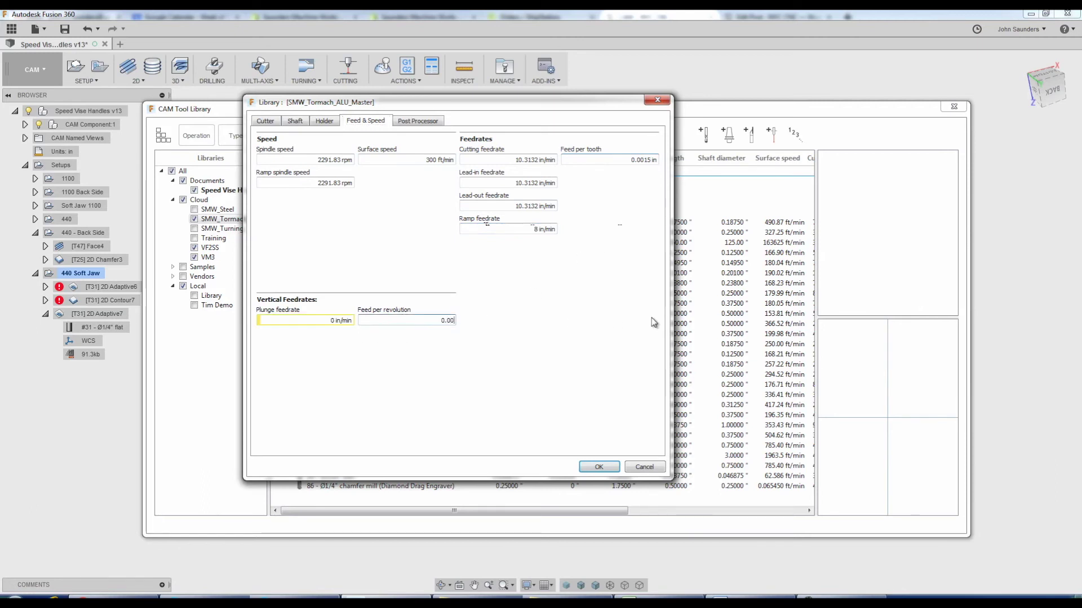
{"action": "type", "text": "3"}
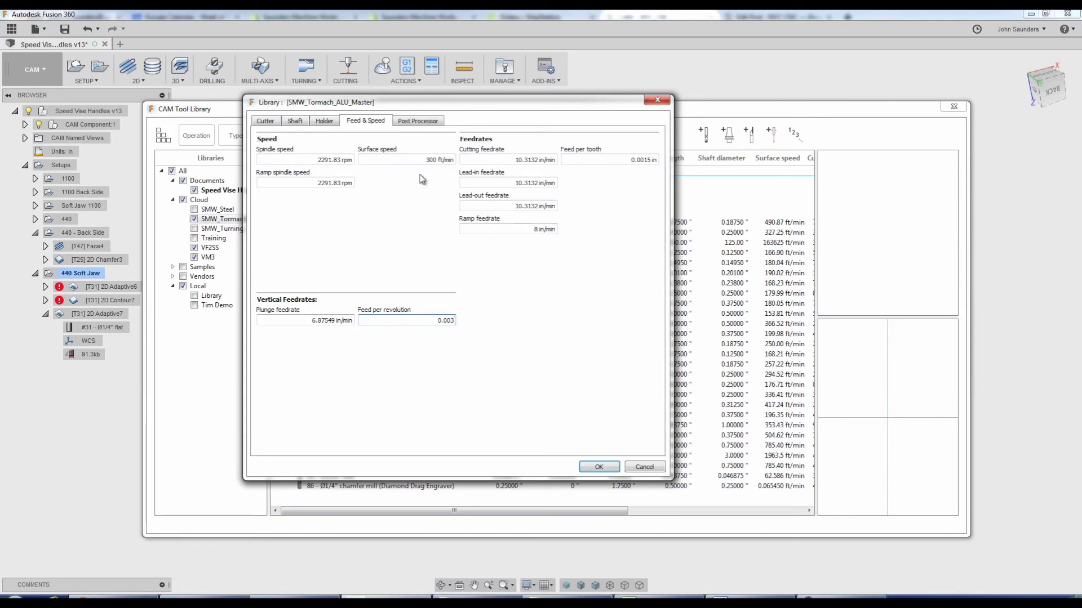
Comment tool 36 as '1/2" Lakeshore ALU Tool (DEMO!)', save it, and select it in the list.
{"action": "left_click", "coordinate": [418, 120]}
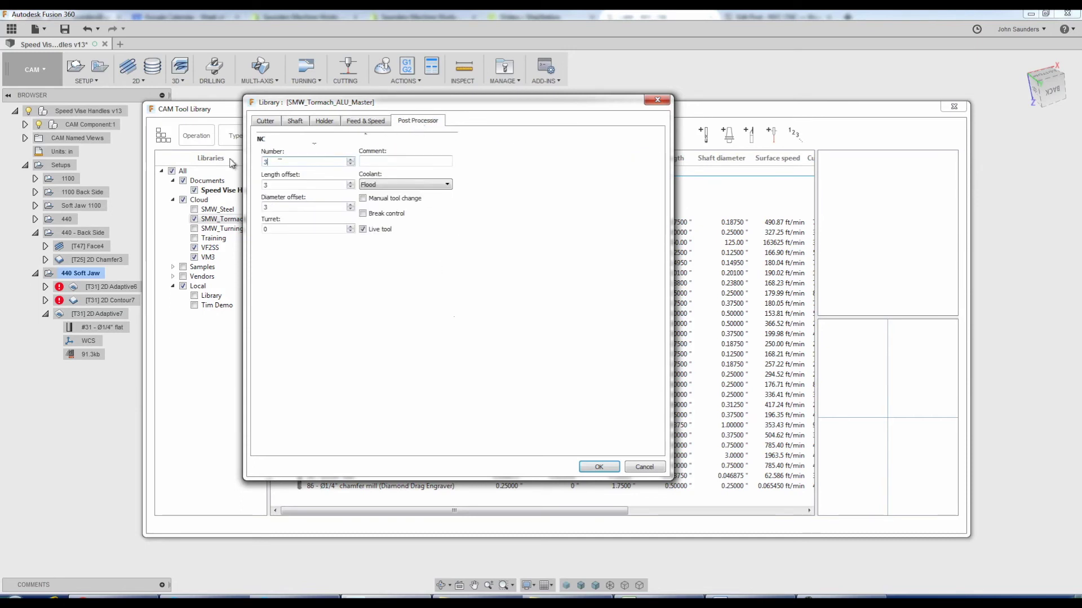
{"action": "left_click", "coordinate": [382, 163]}
{"action": "type", "text": "1/2\" Lakeshore ALU Tool"}
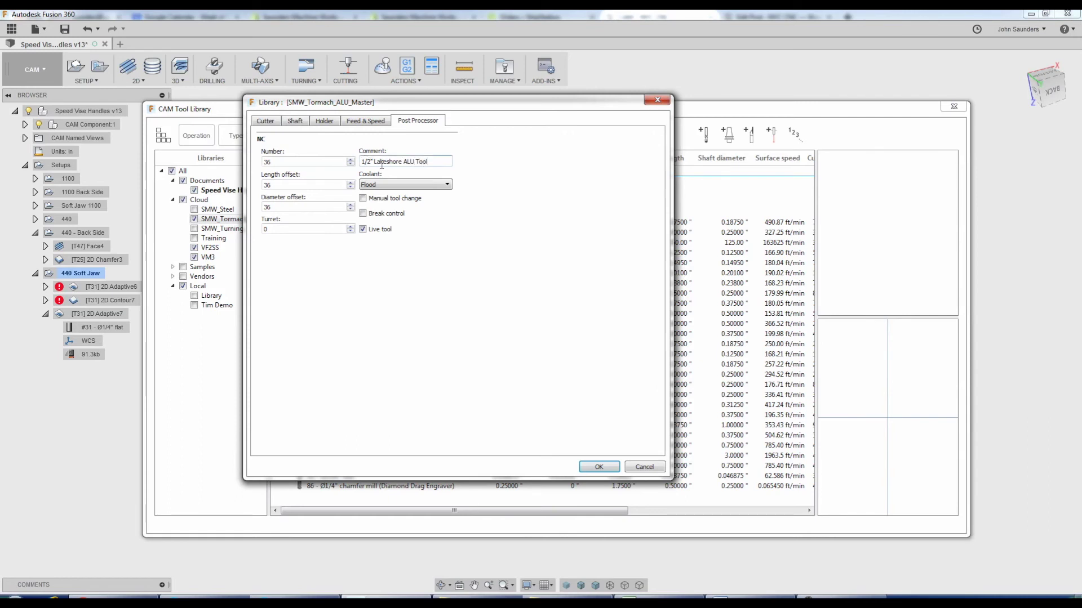
{"action": "left_click_drag", "start_coordinate": [440, 158], "coordinate": [357, 158]}
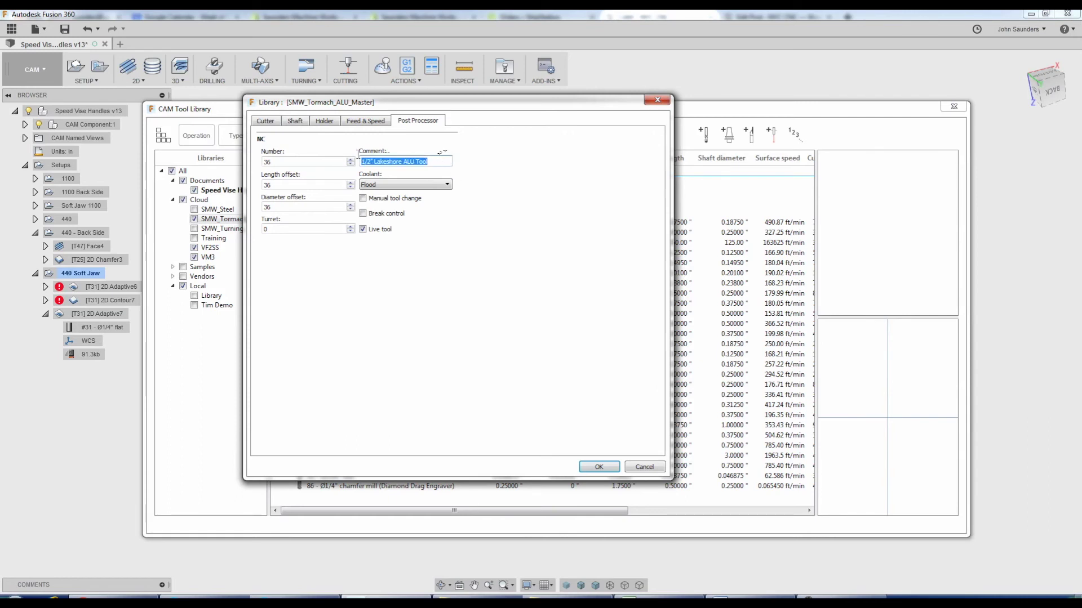
{"action": "left_click", "coordinate": [433, 163]}
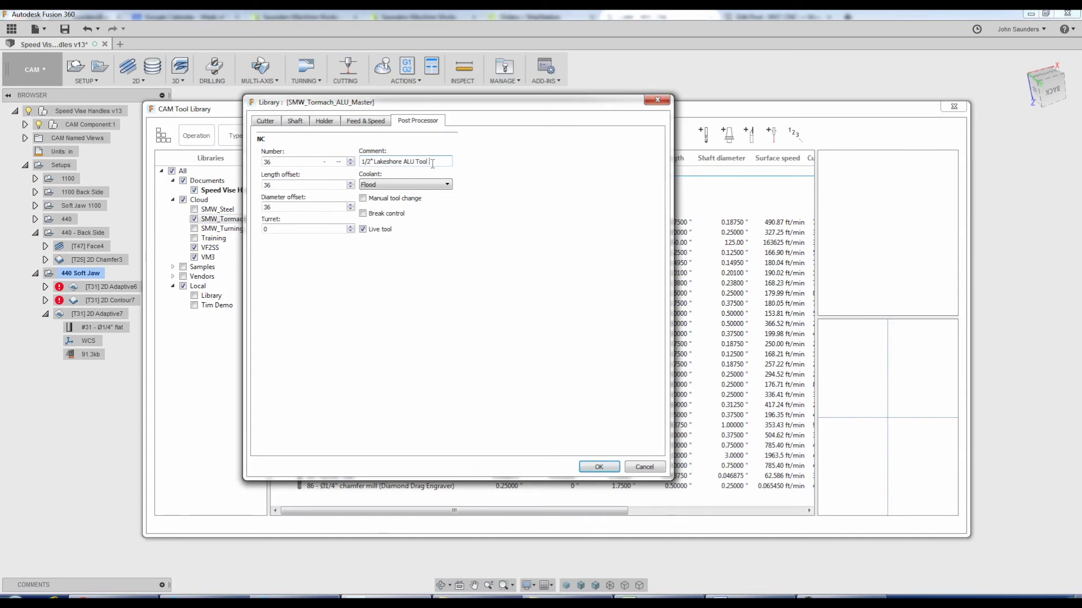
{"action": "type", "text": "(DEMO!)"}
{"action": "left_click", "coordinate": [598, 467]}
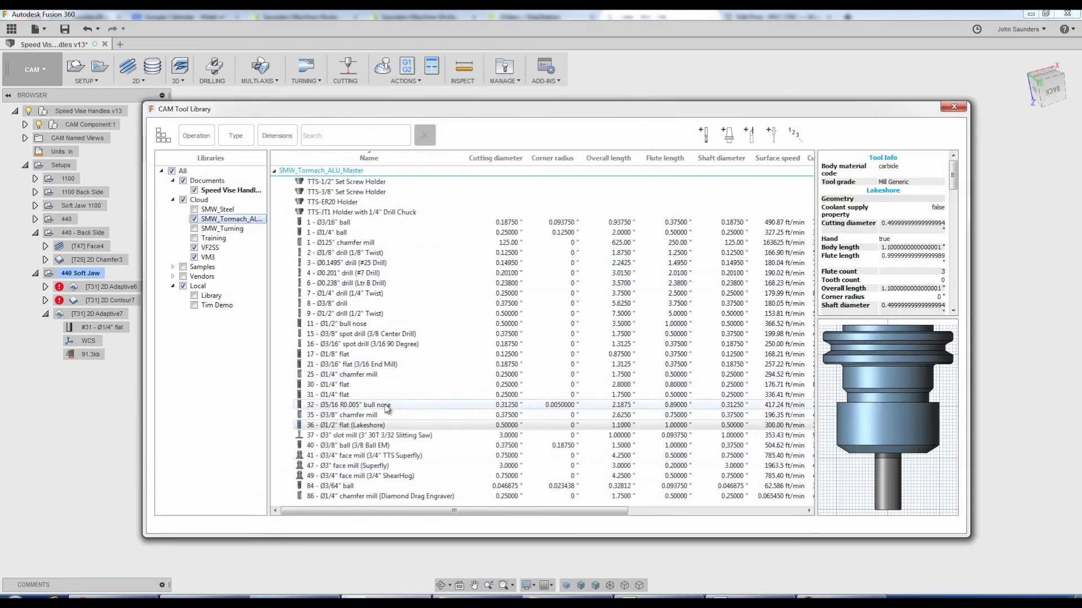
{"action": "left_click", "coordinate": [326, 427]}
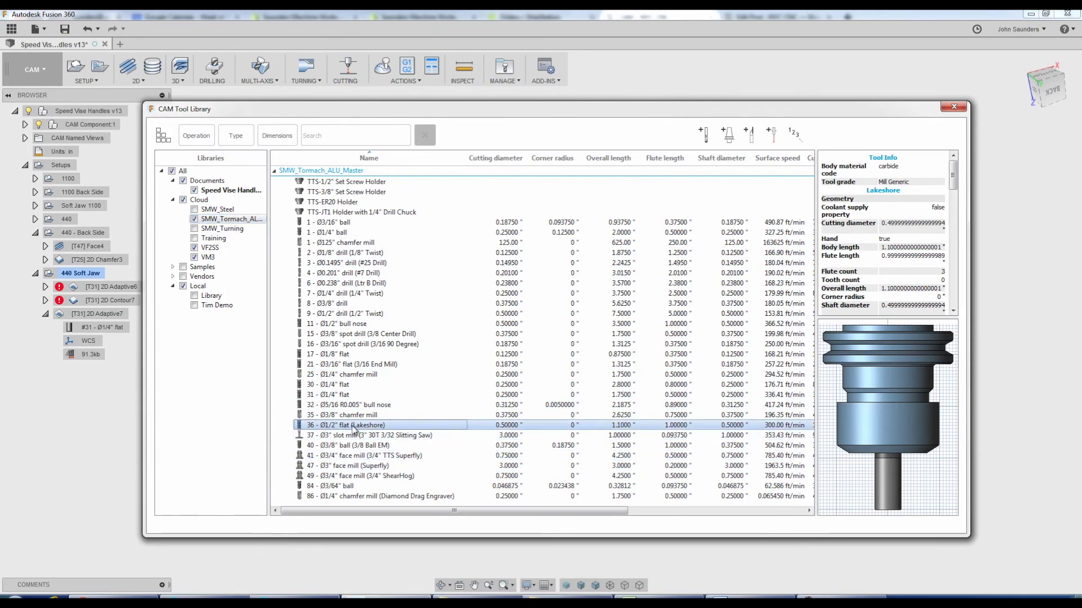
Edit 2D Adaptive7 to use tool 36, the 1/2" Lakeshore flat, and regenerate it.
{"action": "left_click", "coordinate": [952, 108]}
{"action": "left_click", "coordinate": [78, 315]}
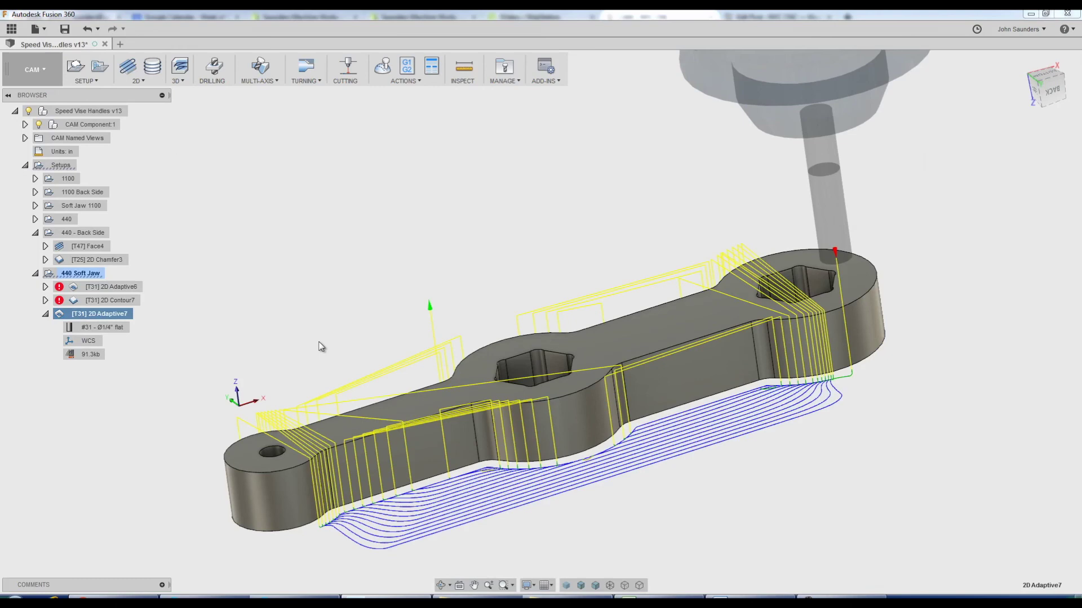
{"action": "middle_click_drag", "start_coordinate": [321, 346], "coordinate": [332, 288], "text": "shift"}
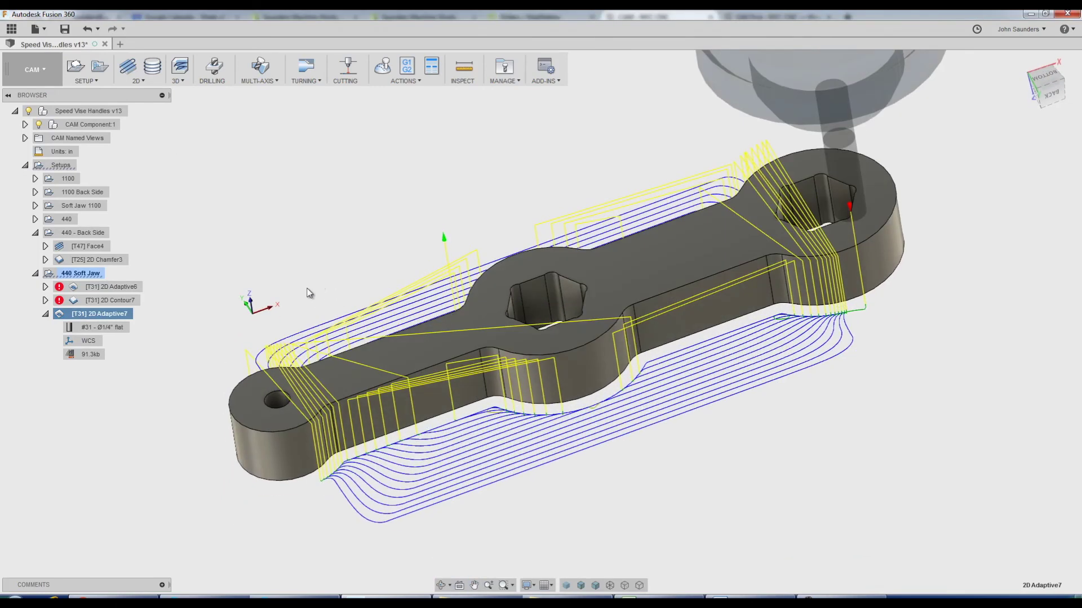
{"action": "right_click", "coordinate": [112, 317]}
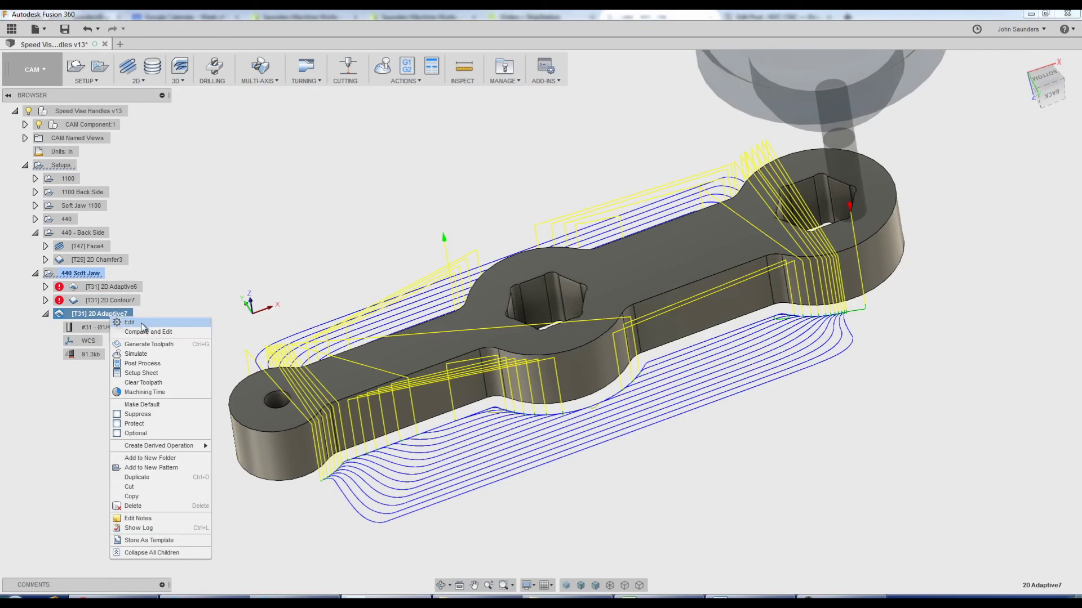
{"action": "left_click", "coordinate": [142, 325]}
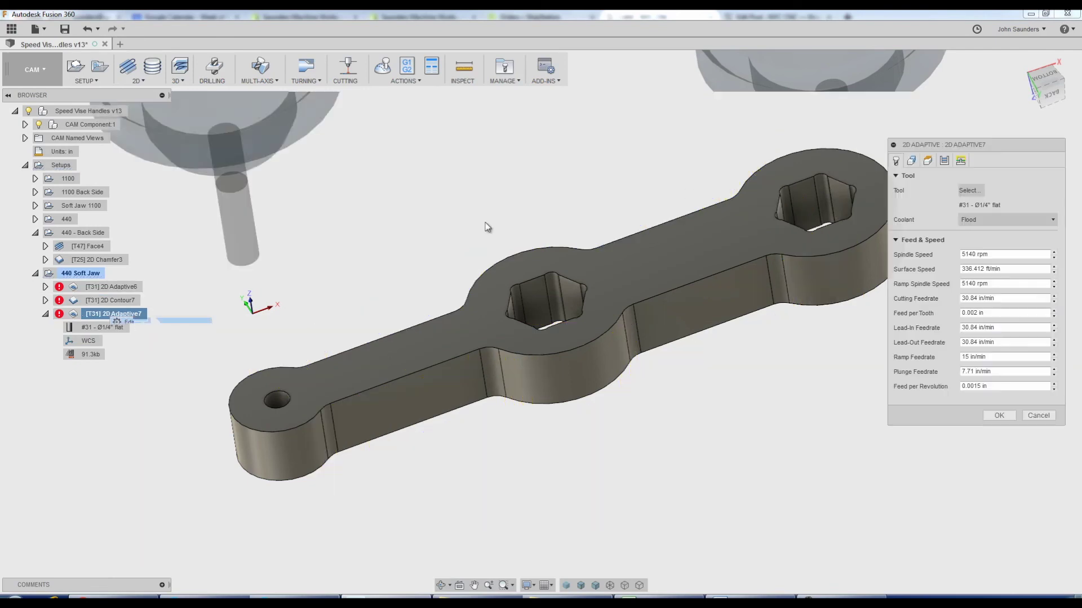
{"action": "left_click", "coordinate": [968, 191]}
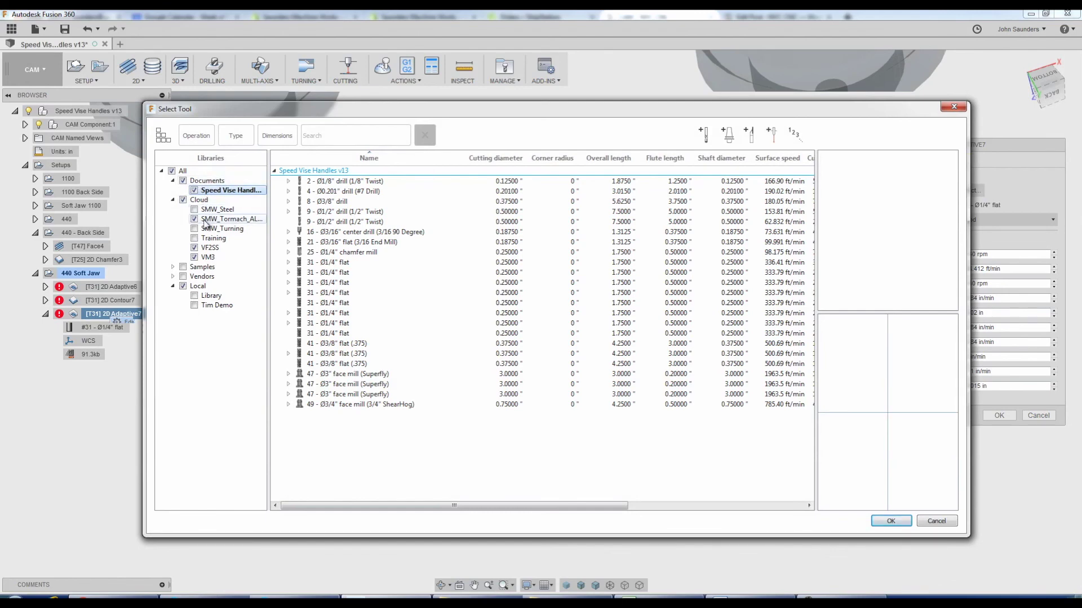
{"action": "left_click", "coordinate": [220, 219]}
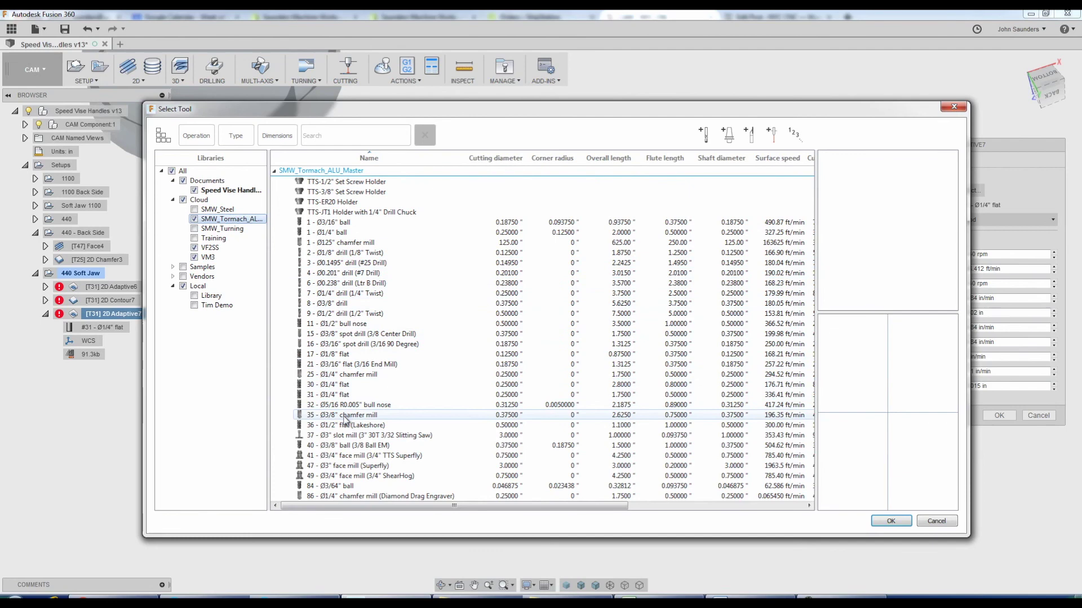
{"action": "left_click", "coordinate": [343, 427]}
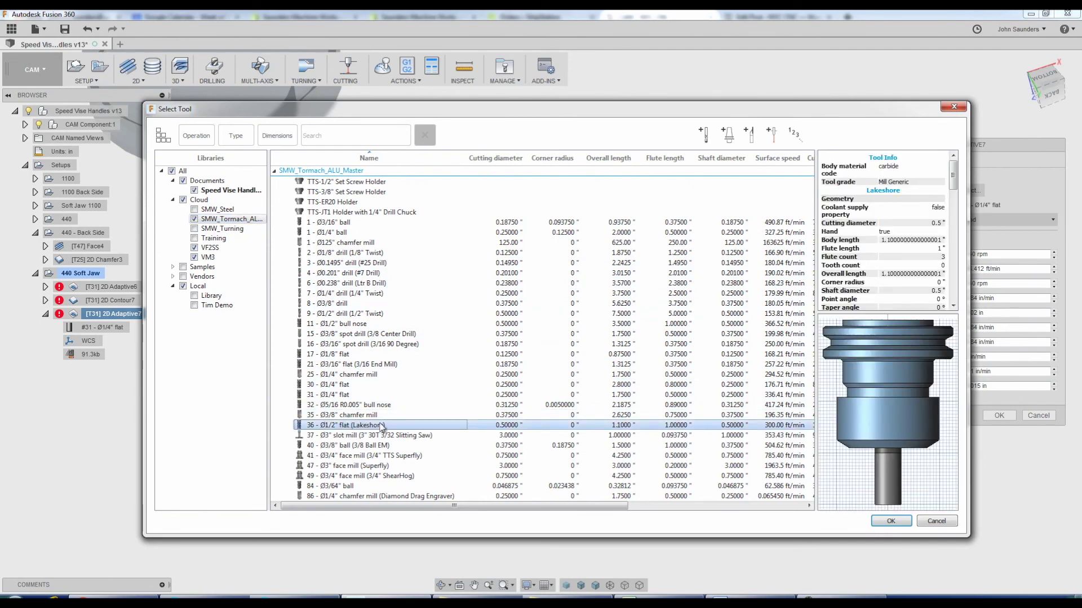
{"action": "double_click", "coordinate": [392, 426]}
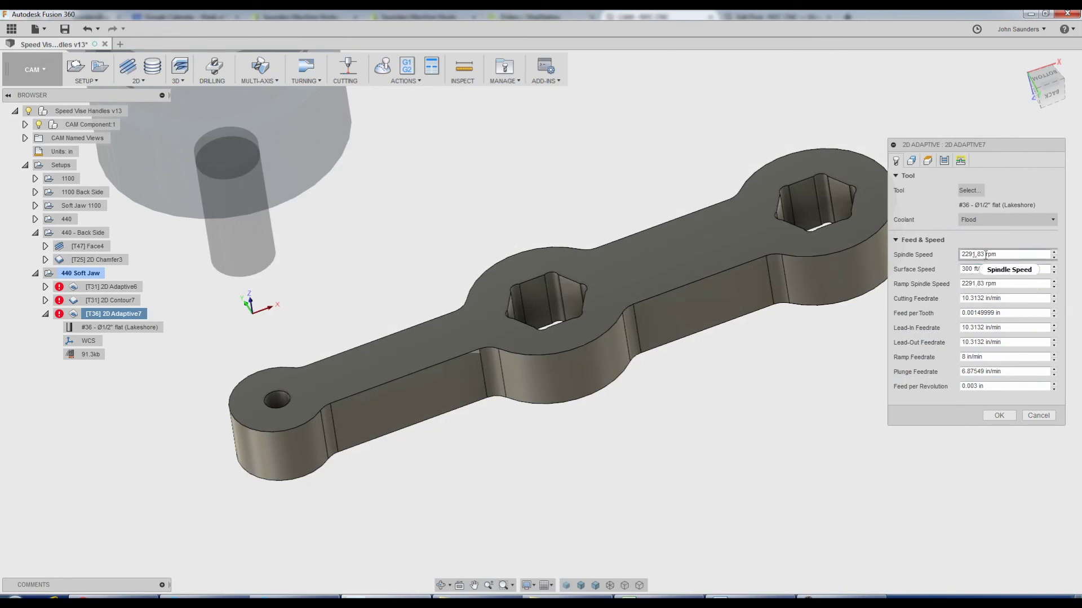
{"action": "left_click", "coordinate": [999, 416]}
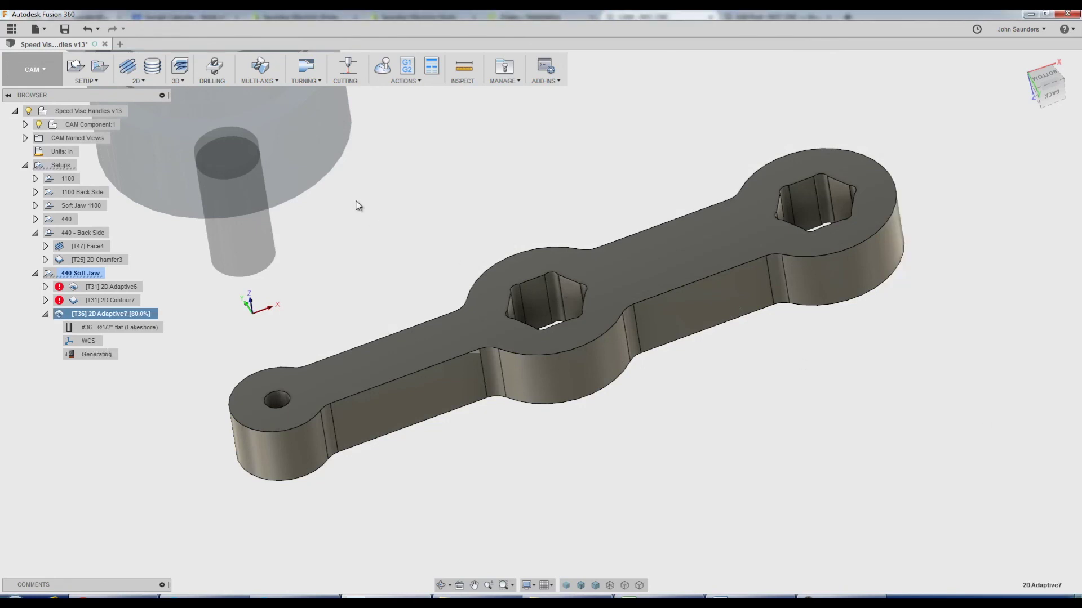
Post the operation to 1001.nc, overwriting the old file, and check the tool comment.
{"action": "left_click", "coordinate": [404, 68]}
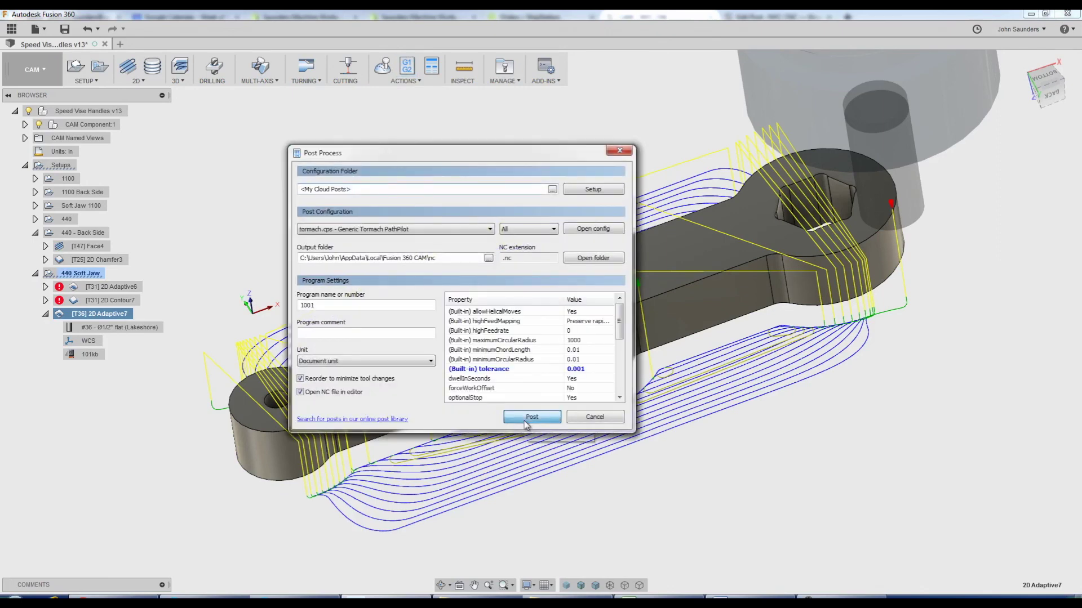
{"action": "left_click", "coordinate": [531, 416]}
{"action": "left_click", "coordinate": [444, 352]}
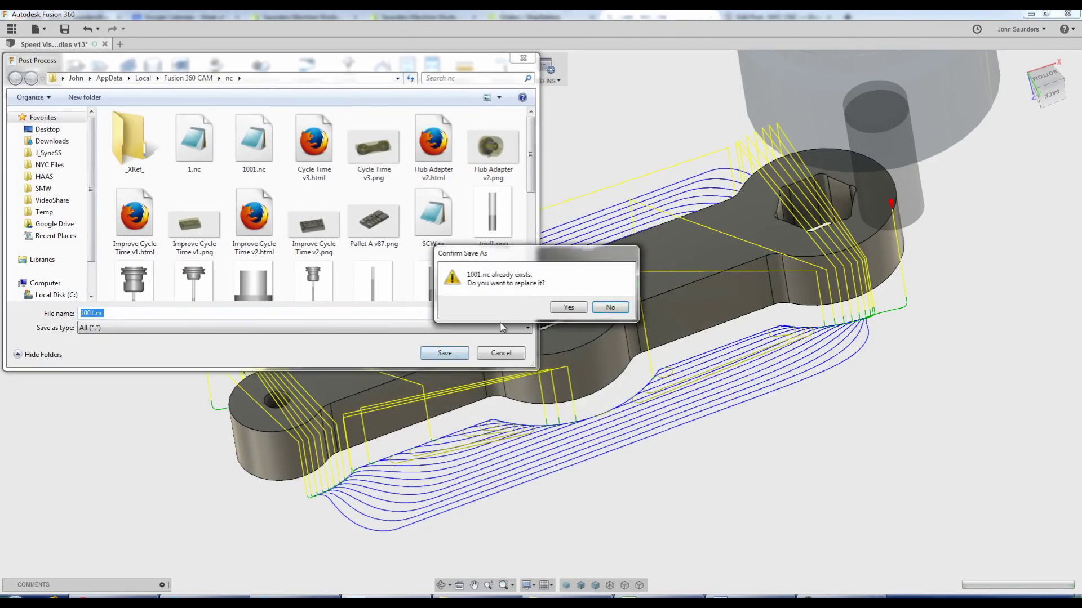
{"action": "left_click", "coordinate": [566, 308]}
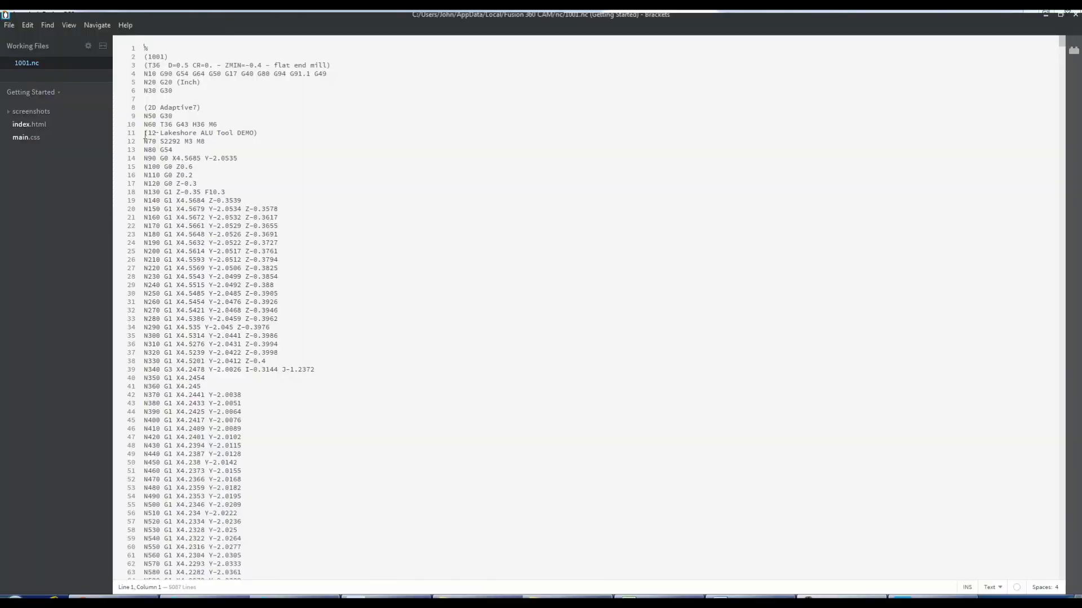
{"action": "left_click_drag", "start_coordinate": [145, 135], "coordinate": [259, 134]}
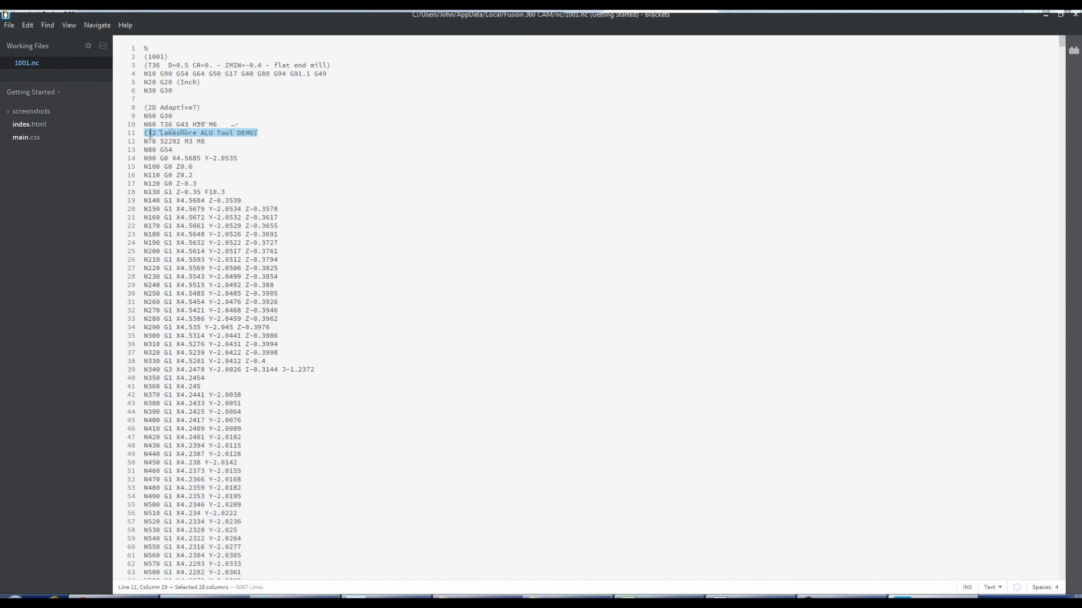
{"action": "key", "text": "alt+Tab"}
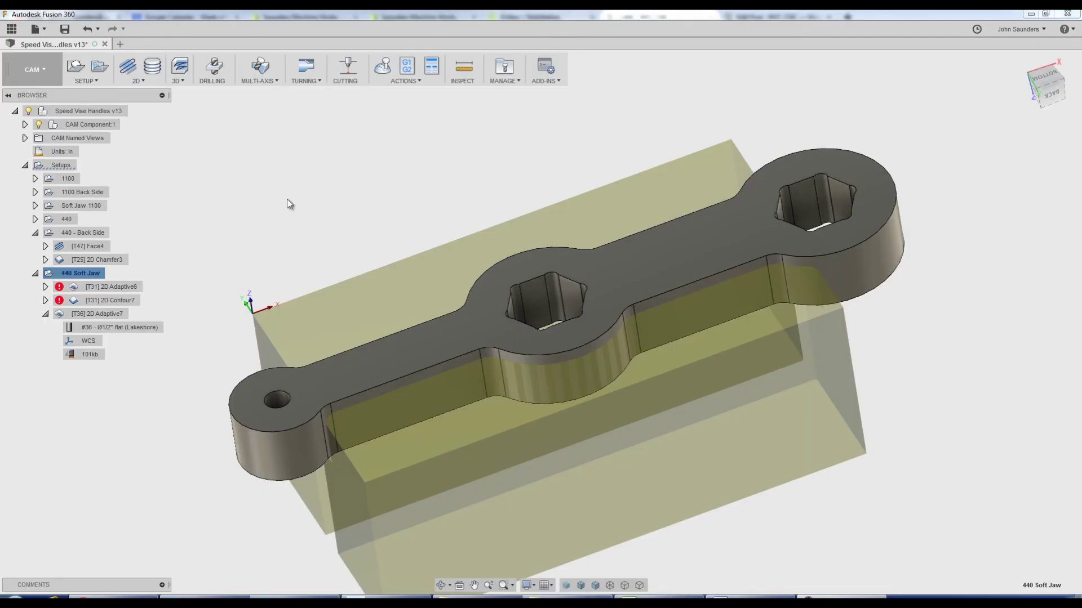